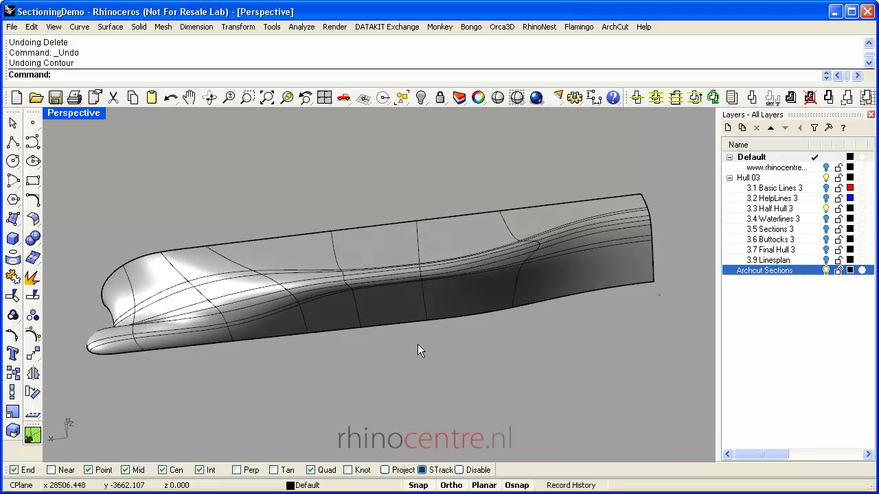
# Cut a single transverse section curve through the half hull near midship with the Section command
pyautogui.click(79, 27)
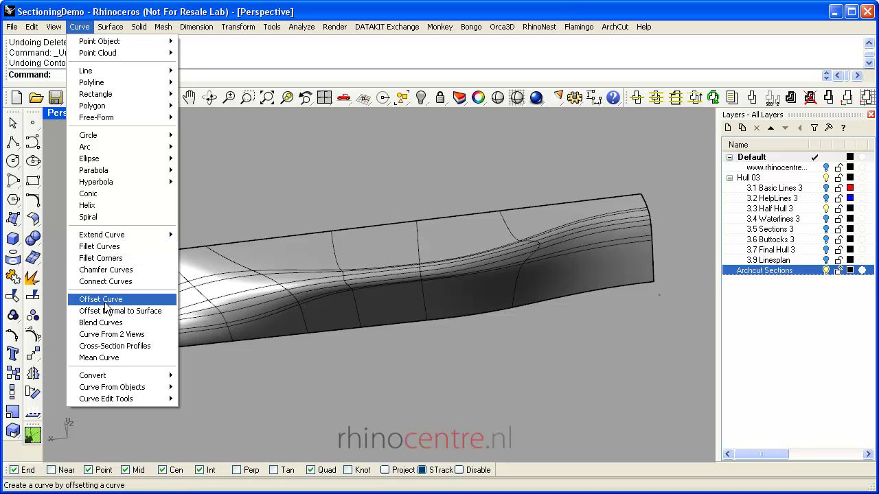
pyautogui.moveTo(127, 388)
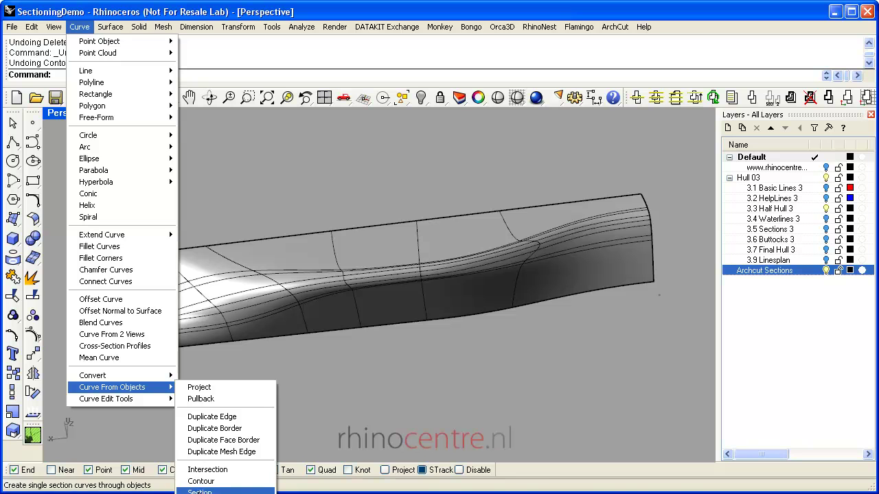
pyautogui.click(201, 492)
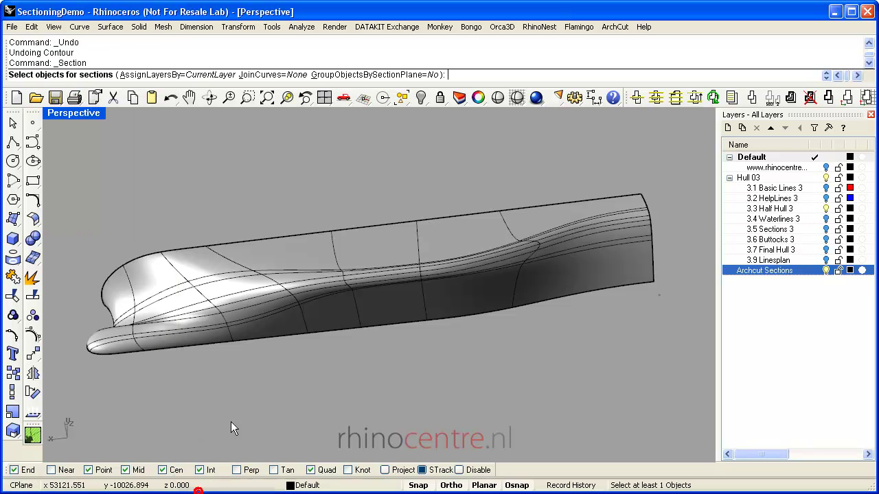
pyautogui.doubleClick(76, 114)
pyautogui.scroll(3, 179, 254)
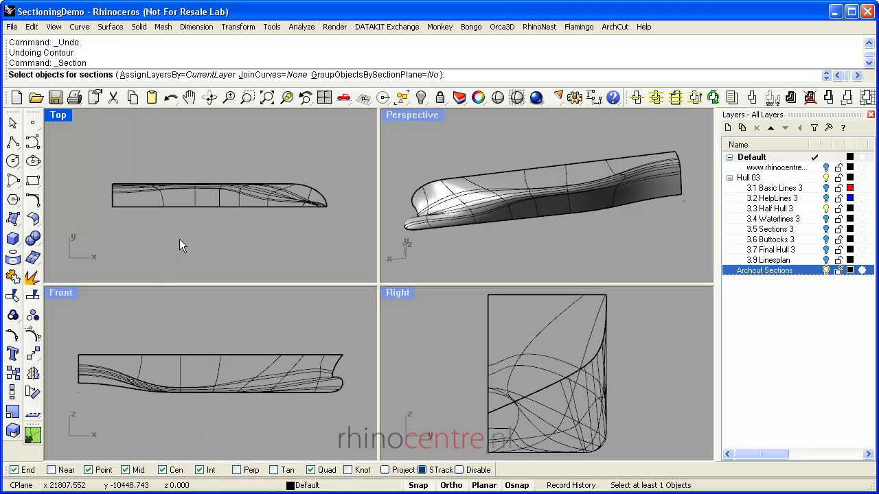
pyautogui.click(193, 208)
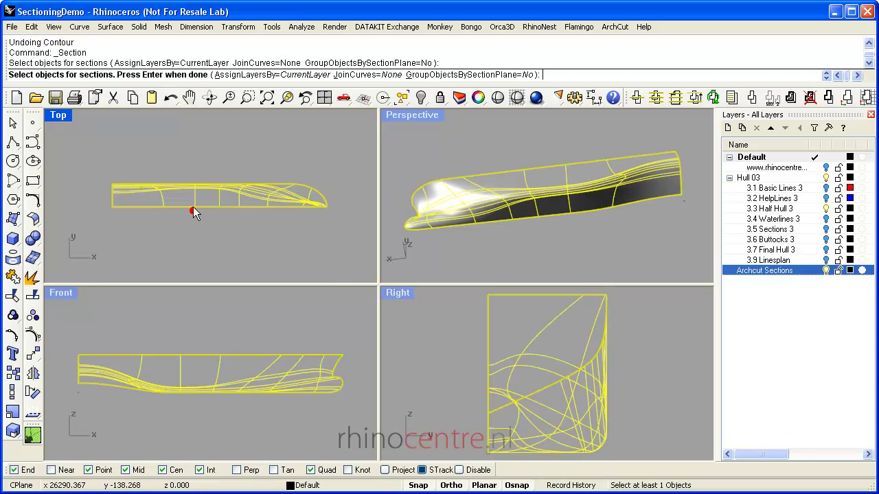
pyautogui.press('Return')
pyautogui.click(214, 209)
pyautogui.click(199, 130)
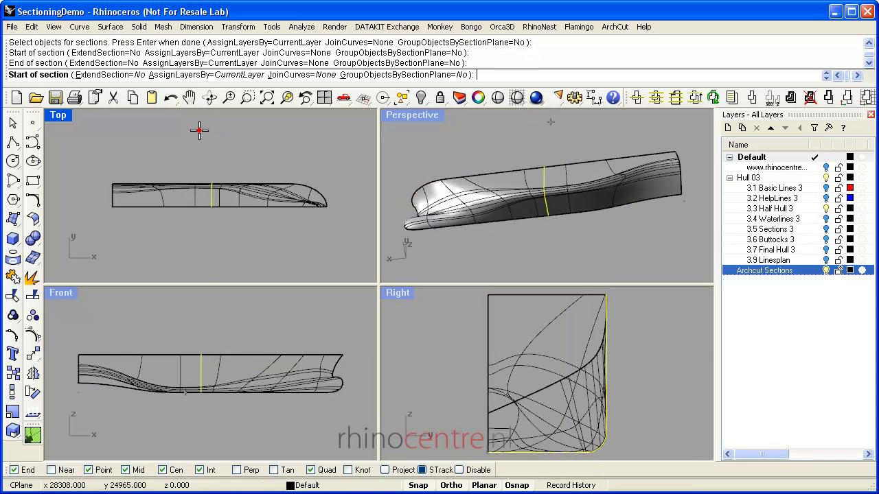
pyautogui.rightClick(581, 218)
# Inspect the midship section curve up close in perspective and delete it
pyautogui.moveTo(595, 218); pyautogui.dragTo(490, 177, button='right')
pyautogui.scroll(4, 539, 217)
pyautogui.scroll(5, 507, 205)
pyautogui.press('Delete')
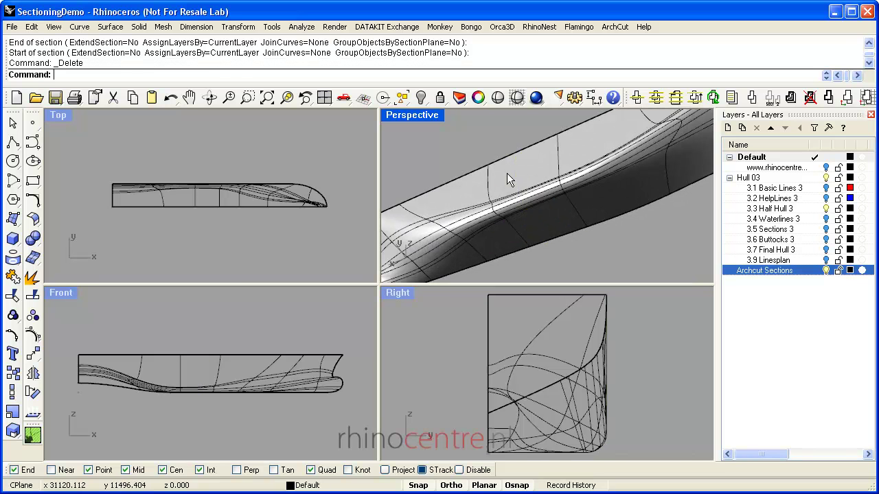
# Create transverse contour curves along the half hull's length, starting at its stern centreline corner, with a 2500 distance between contours
pyautogui.click(54, 29)
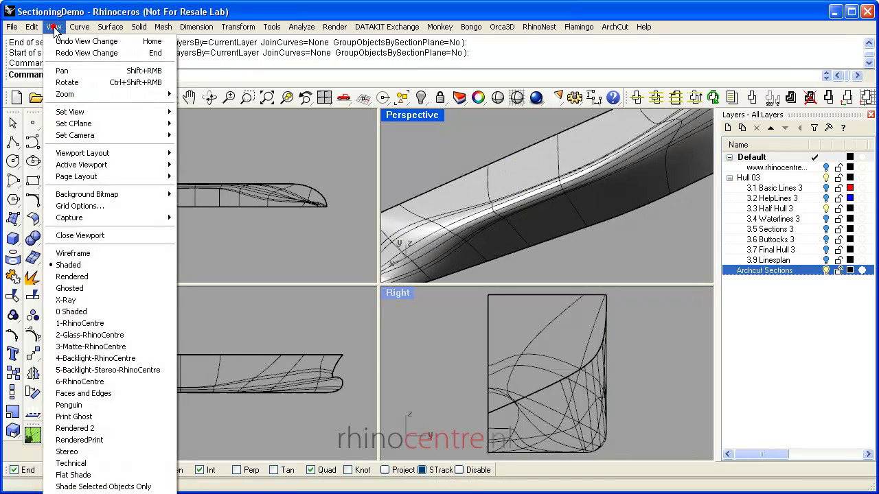
pyautogui.moveTo(76, 28)
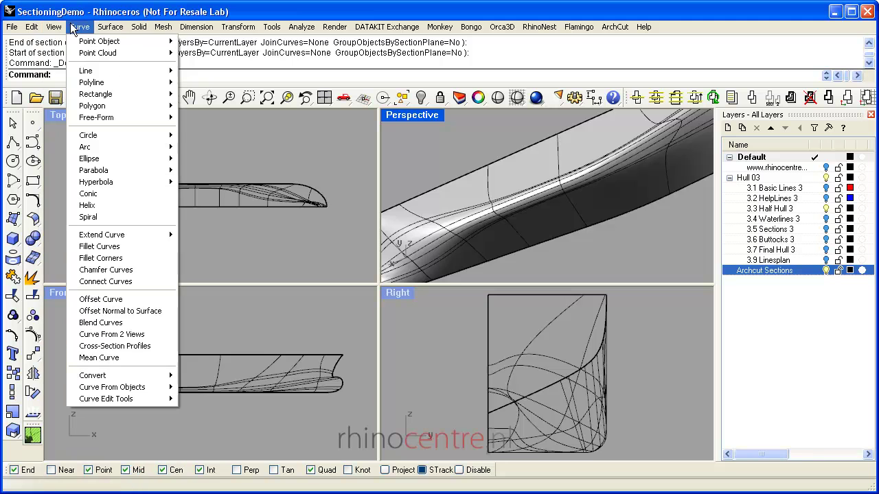
pyautogui.moveTo(166, 390)
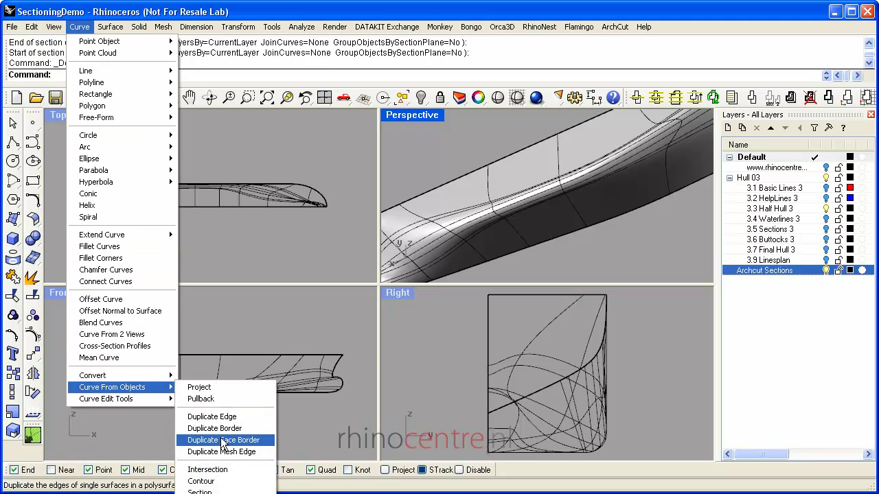
pyautogui.click(201, 481)
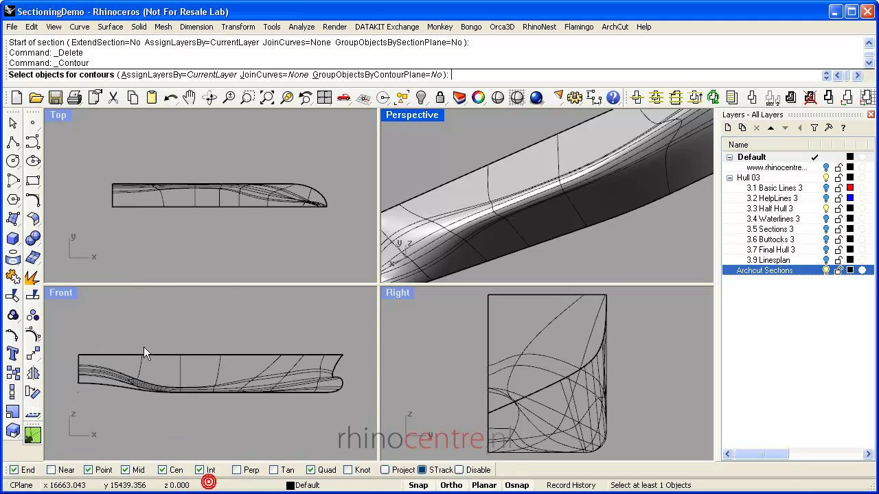
pyautogui.hotkey('ctrl', 'a')
pyautogui.rightClick(143, 206)
pyautogui.click(110, 210)
pyautogui.scroll(-2, 110, 209)
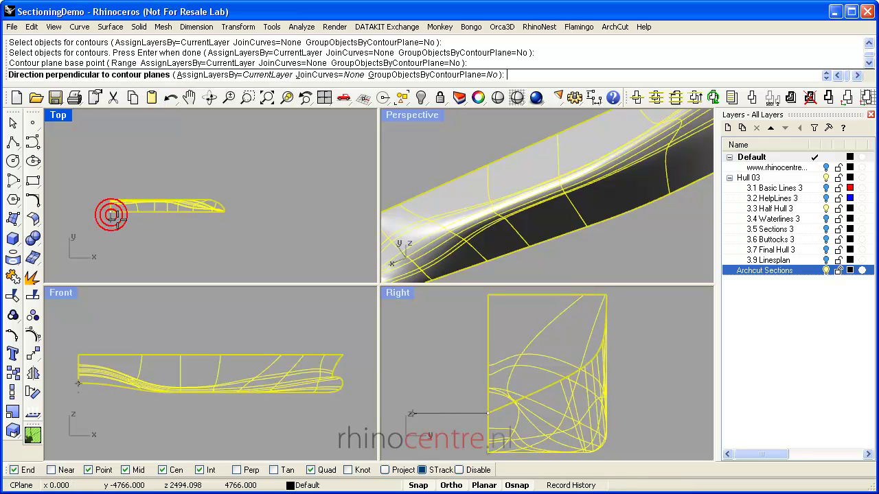
pyautogui.click(182, 223)
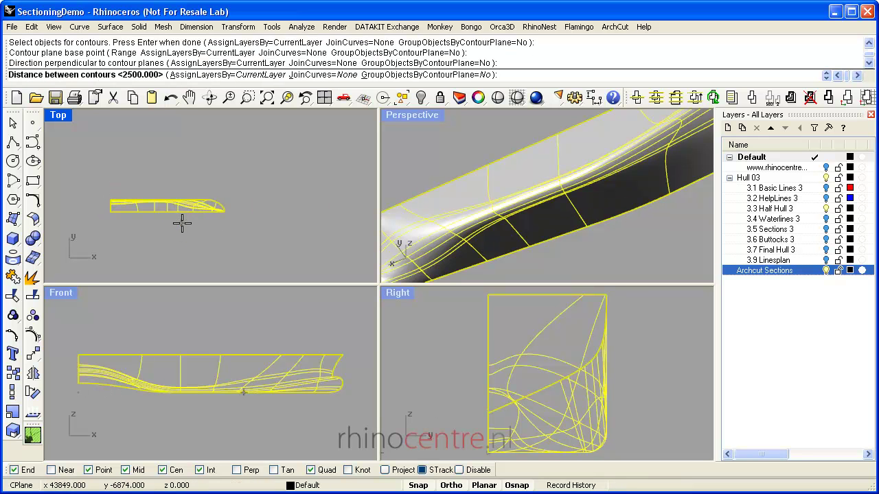
pyautogui.rightClick(182, 222)
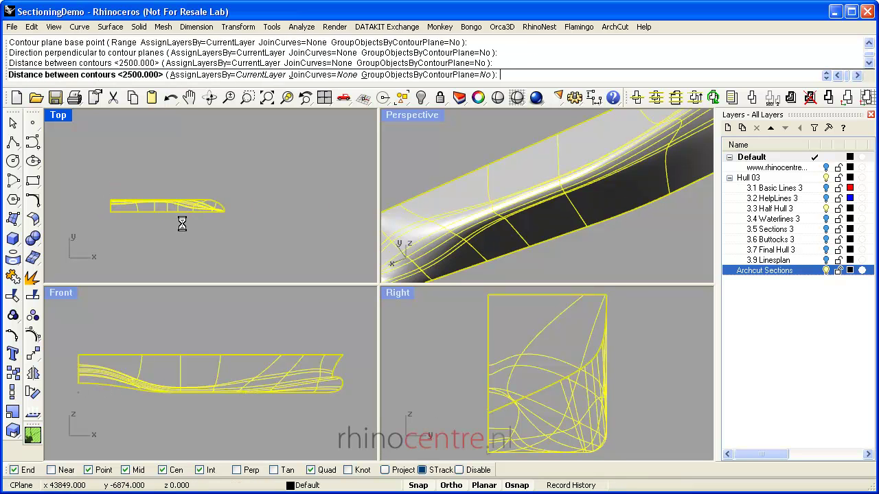
# Inspect the contour curves in an enlarged perspective view and delete them
pyautogui.doubleClick(404, 115)
pyautogui.moveTo(400, 175)
pyautogui.mouseDown(button='right')
pyautogui.moveTo(359, 309)
pyautogui.moveTo(412, 300)
pyautogui.moveTo(451, 337)
pyautogui.moveTo(559, 386)
pyautogui.moveTo(392, 258)
pyautogui.moveTo(323, 334)
pyautogui.moveTo(323, 347)
pyautogui.moveTo(372, 308)
pyautogui.moveTo(365, 283)
pyautogui.mouseUp(button='right')
pyautogui.press('Delete')
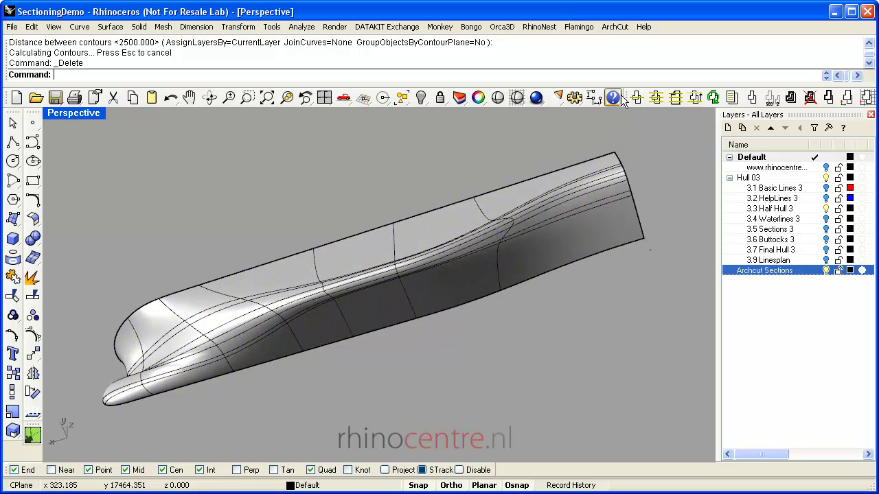
# Float the ArchCut toolset and create an array of 30 sections through the half hull at 2500 spacing, based at the stern centreline corner
pyautogui.moveTo(629, 98); pyautogui.dragTo(537, 420)
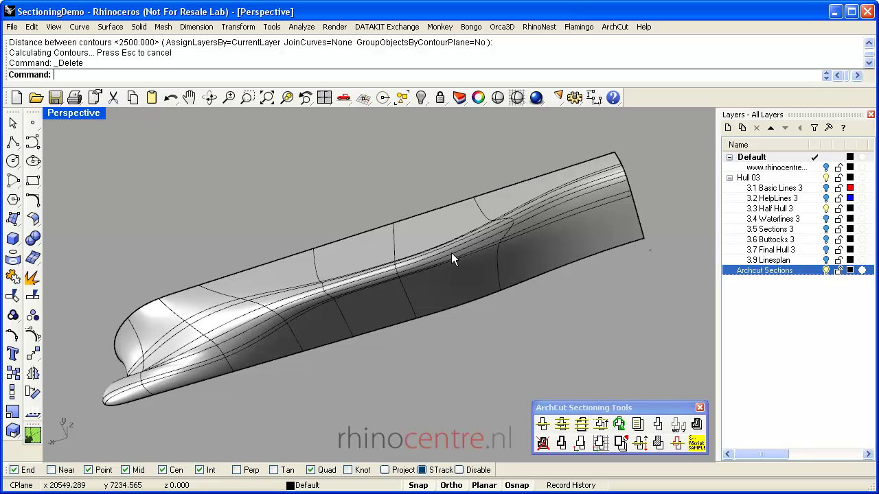
pyautogui.click(563, 427)
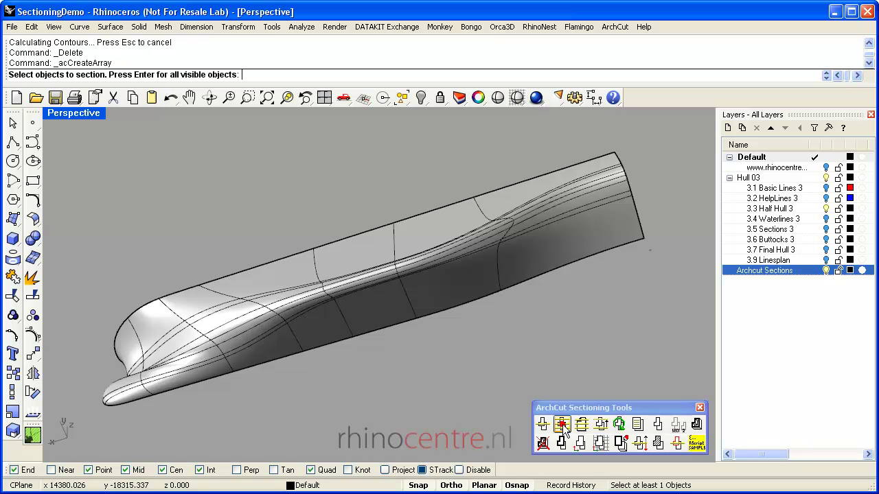
pyautogui.click(291, 274)
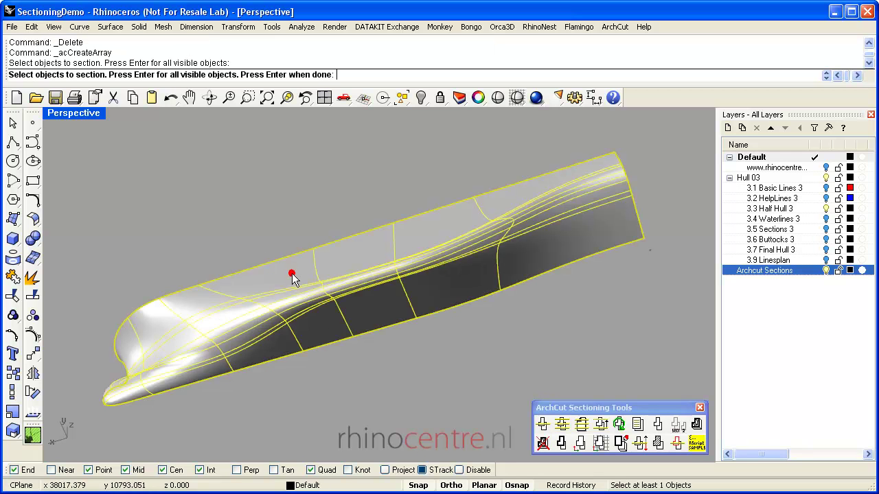
pyautogui.doubleClick(69, 114)
pyautogui.scroll(3, 143, 188)
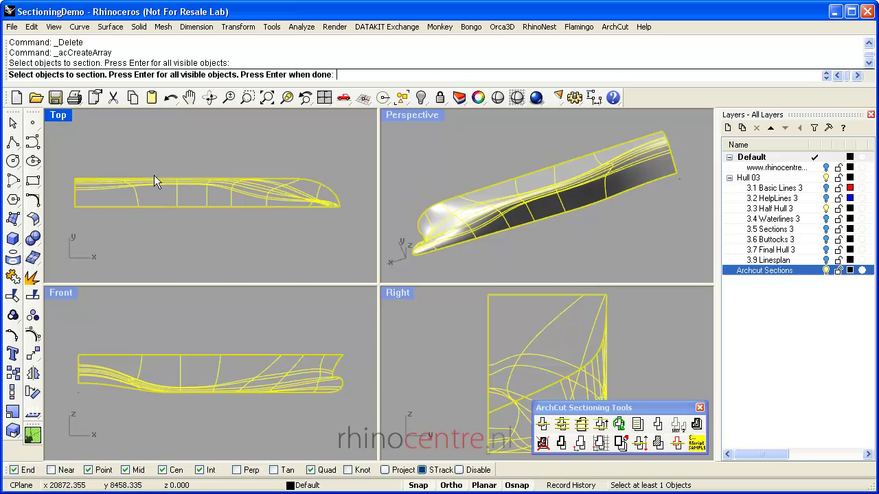
pyautogui.press('Return')
pyautogui.click(77, 207)
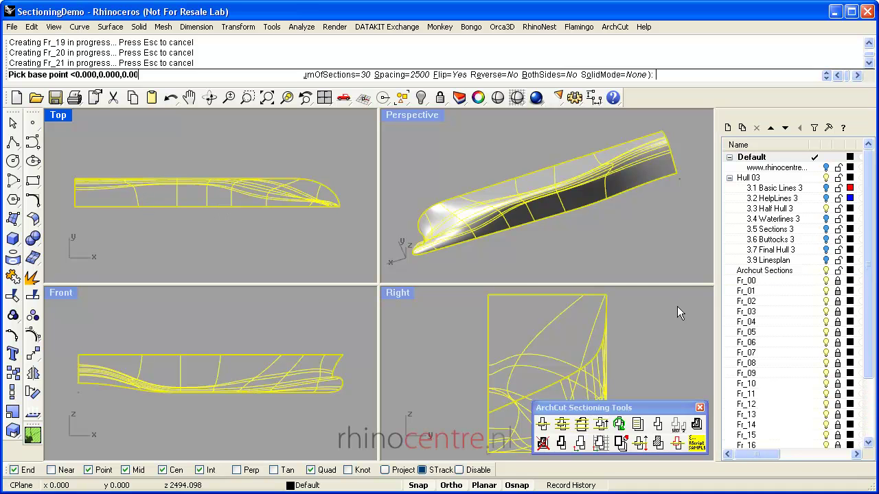
pyautogui.click(748, 272)
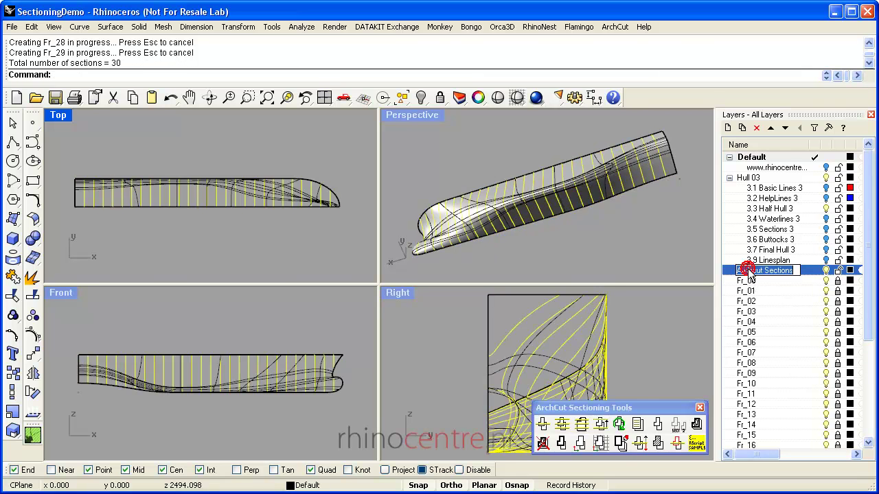
pyautogui.click(745, 281)
pyautogui.moveTo(869, 253); pyautogui.dragTo(874, 387)
pyautogui.keyDown('shift'); pyautogui.click(752, 436); pyautogui.keyUp('shift')
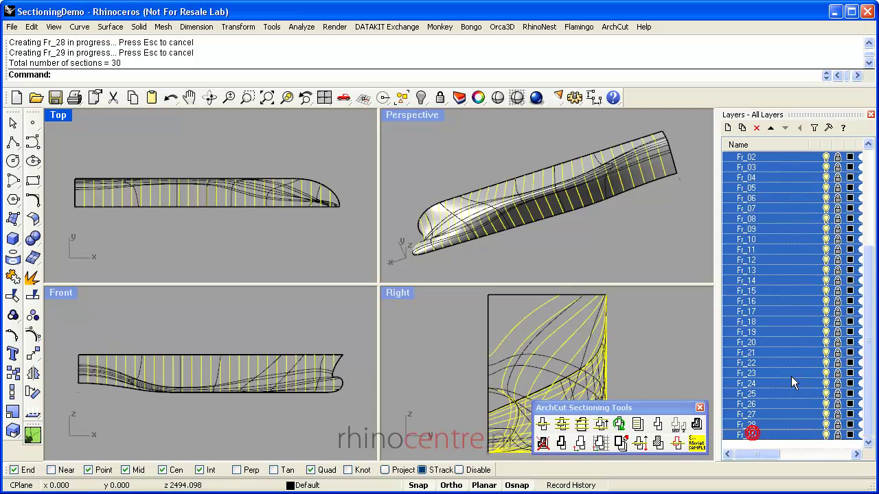
pyautogui.click(870, 200)
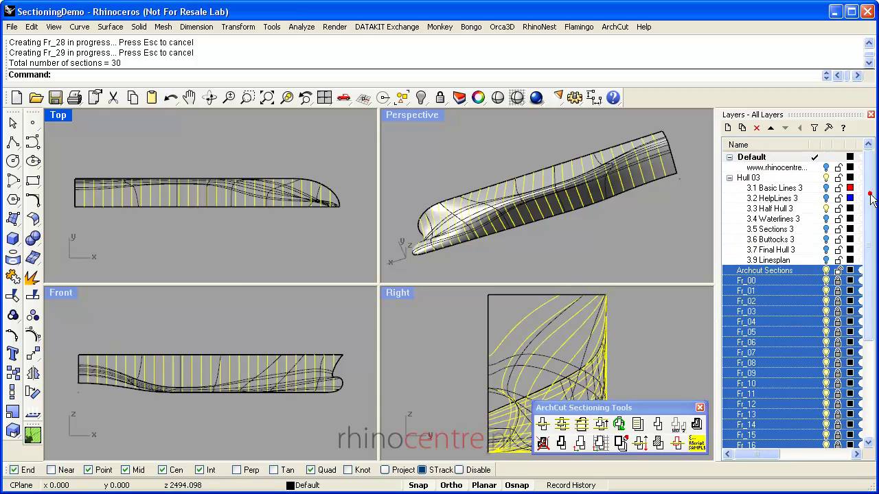
# Nest the layers Fr_00 through Fr_29 under the Archcut Sections layer and collapse that layer group
pyautogui.click(755, 281)
pyautogui.moveTo(869, 154); pyautogui.dragTo(870, 251)
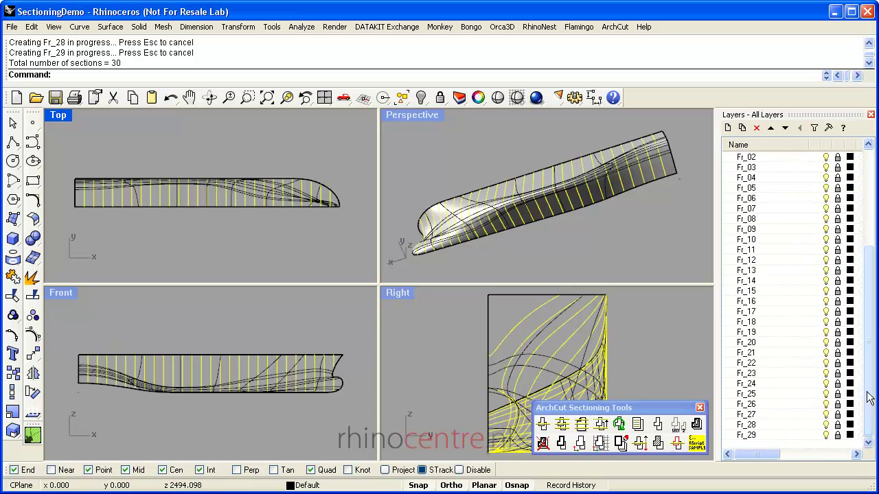
pyautogui.keyDown('shift'); pyautogui.click(760, 440); pyautogui.keyUp('shift')
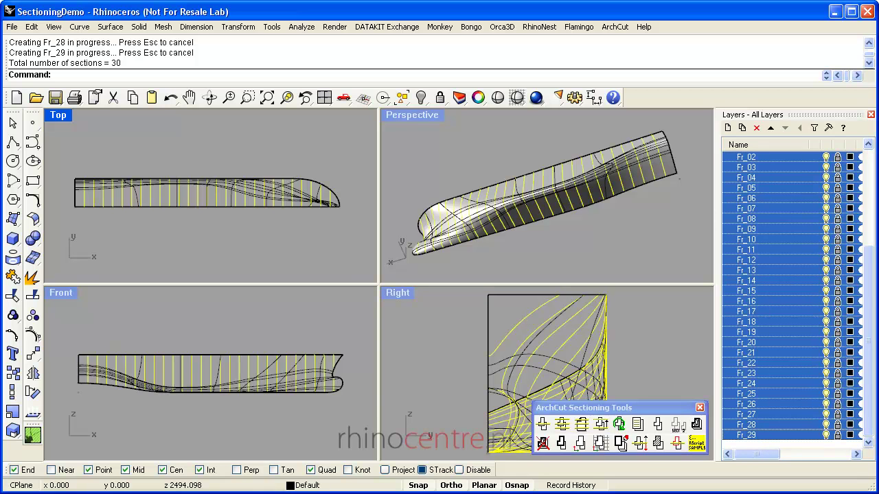
pyautogui.scroll(6, 790, 289)
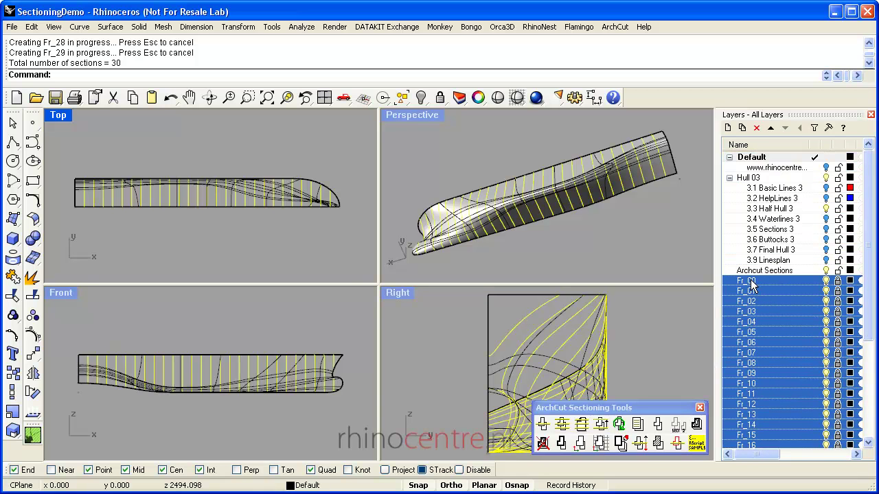
pyautogui.scroll(-5, 762, 278)
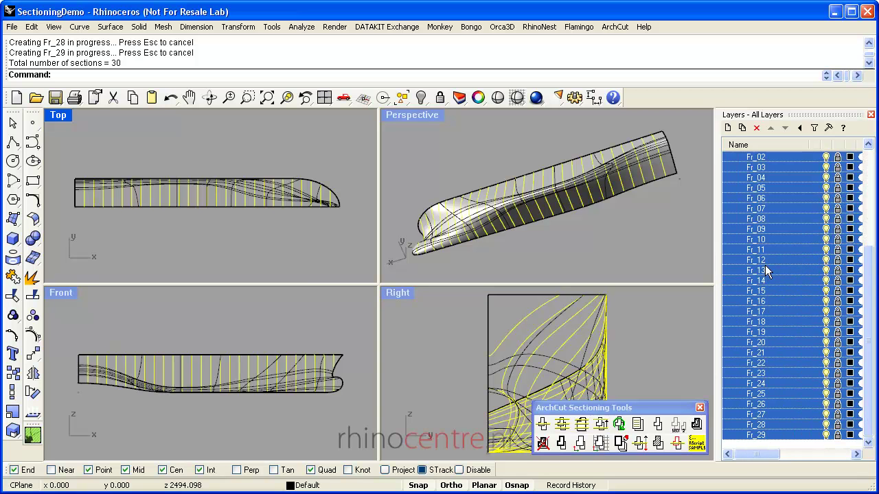
pyautogui.scroll(5, 766, 268)
pyautogui.click(730, 271)
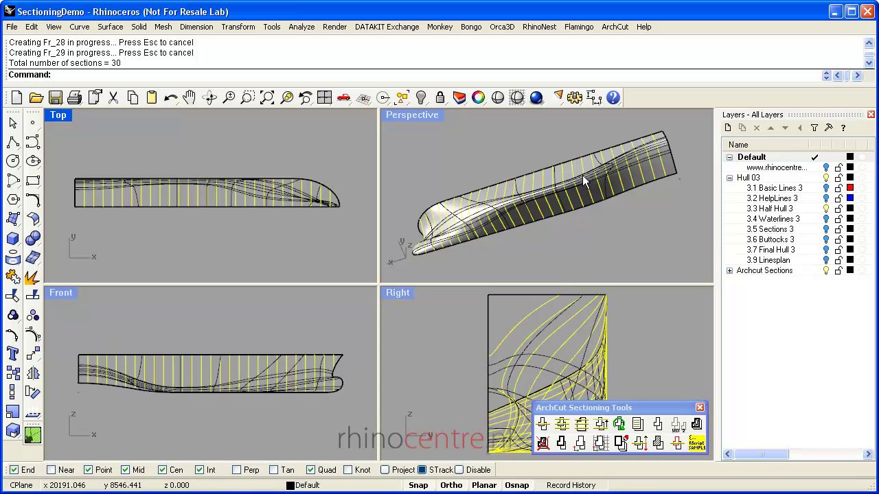
# Switch the Archcut Sections layer off and on repeatedly to compare the hull with and without its section curves
pyautogui.click(826, 271)
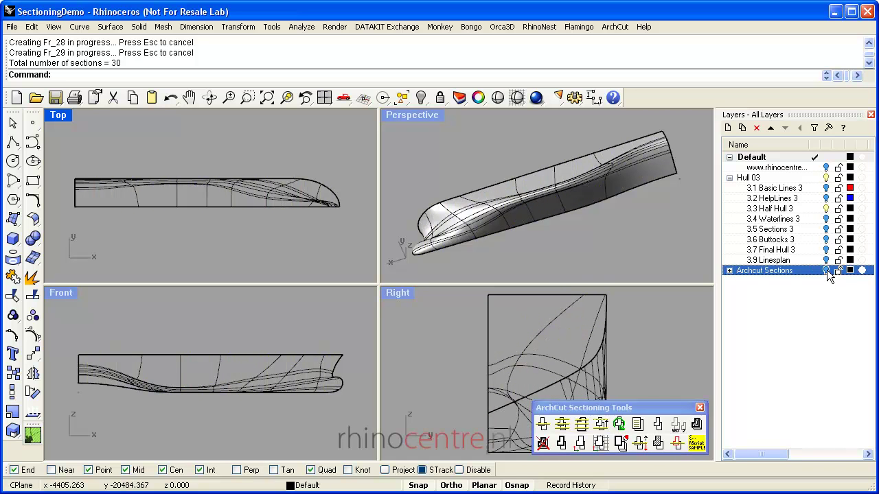
pyautogui.click(826, 271)
pyautogui.moveTo(676, 213); pyautogui.dragTo(816, 295, button='right')
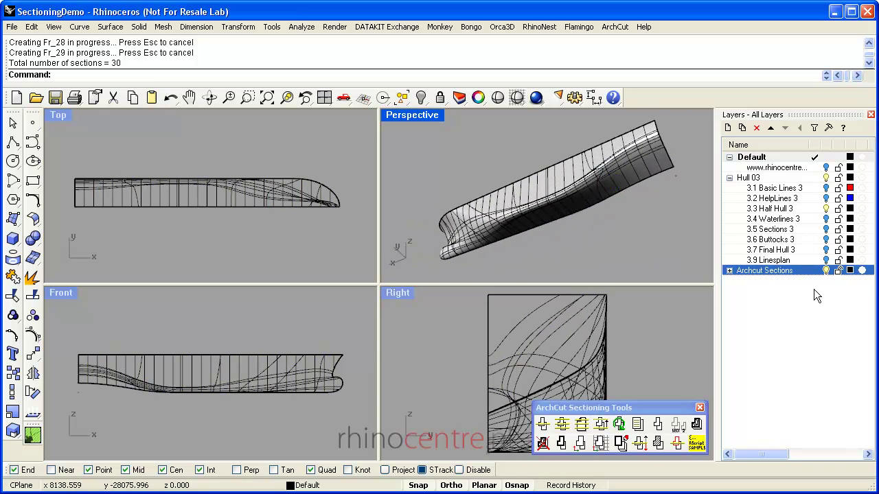
pyautogui.click(825, 271)
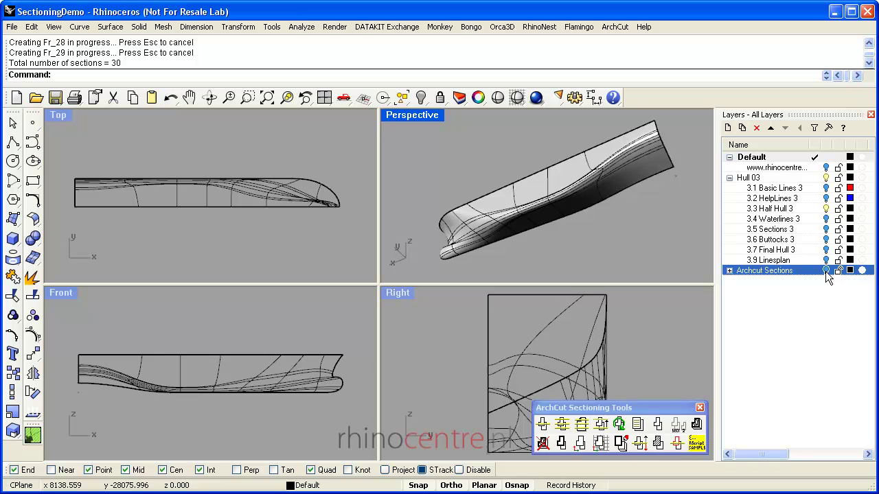
pyautogui.click(826, 270)
pyautogui.click(826, 271)
pyautogui.click(826, 270)
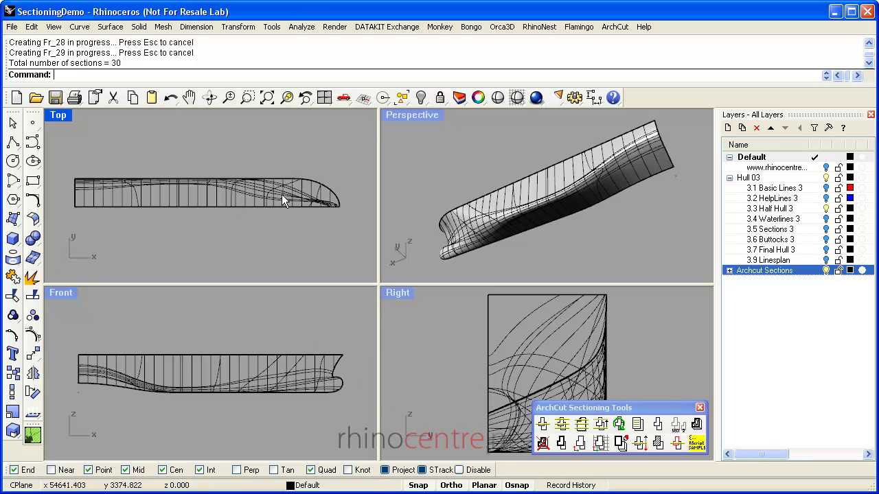
# Scale the half hull's breadth to 6500 with Scale 1-D in the top view, using the stern centreline corner as origin
pyautogui.scroll(2, 281, 194)
pyautogui.scroll(-2, 272, 155)
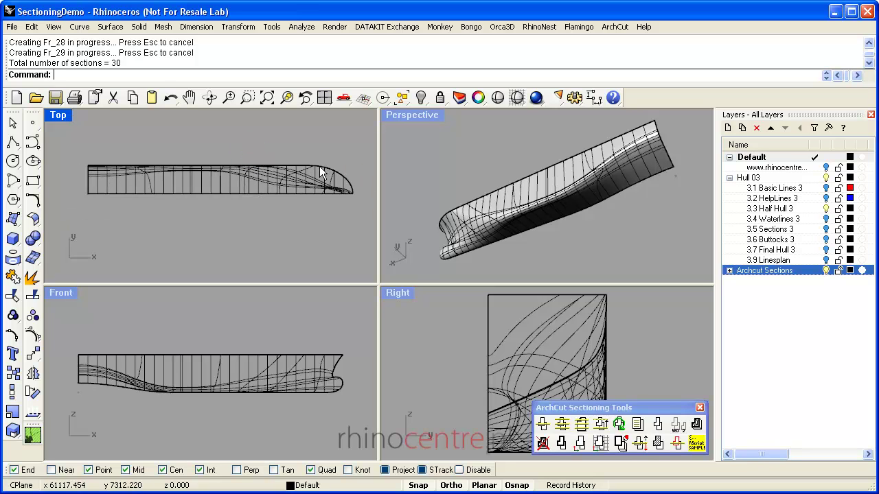
pyautogui.click(225, 29)
pyautogui.moveTo(278, 92)
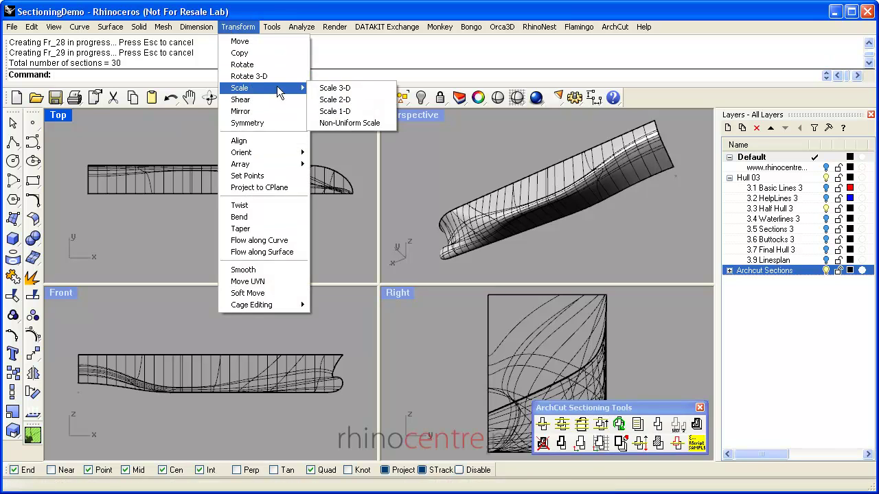
pyautogui.click(343, 112)
pyautogui.click(327, 168)
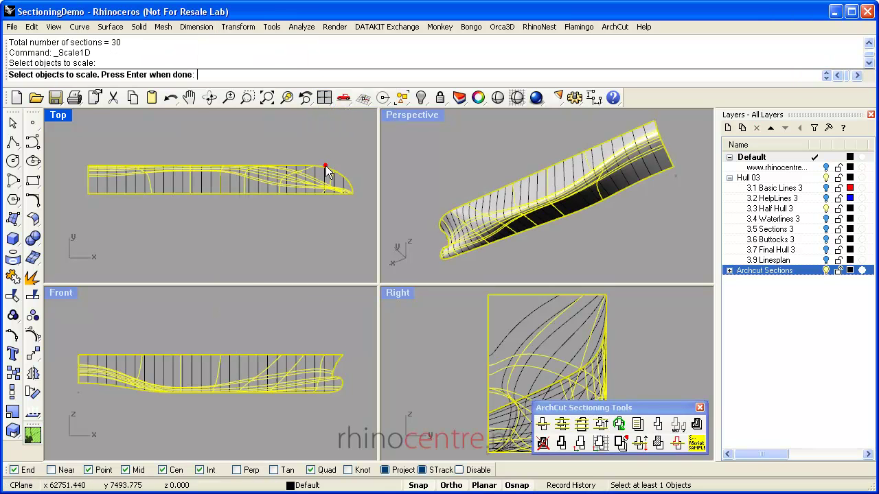
pyautogui.press('Return')
pyautogui.click(88, 194)
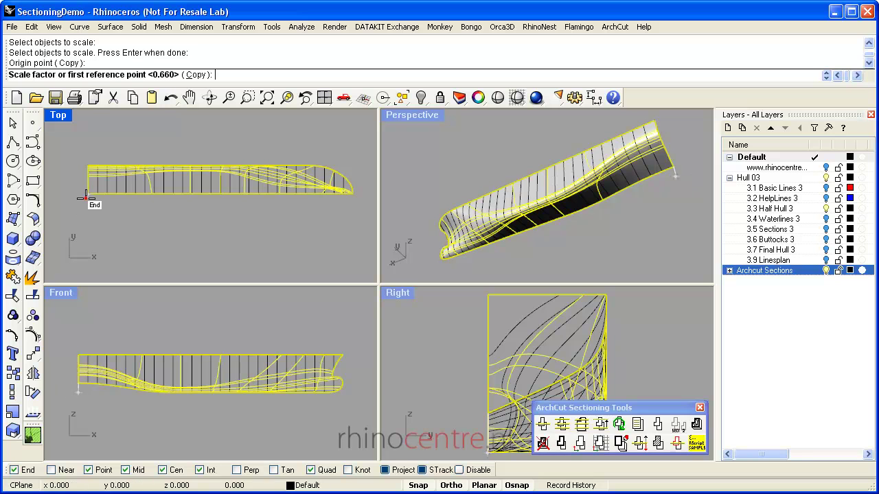
pyautogui.click(89, 162)
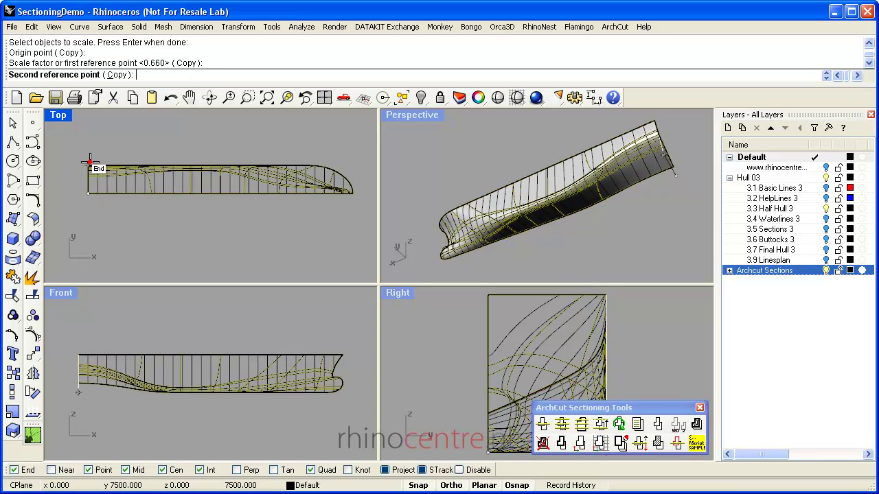
pyautogui.write('6500')
pyautogui.press('Return')
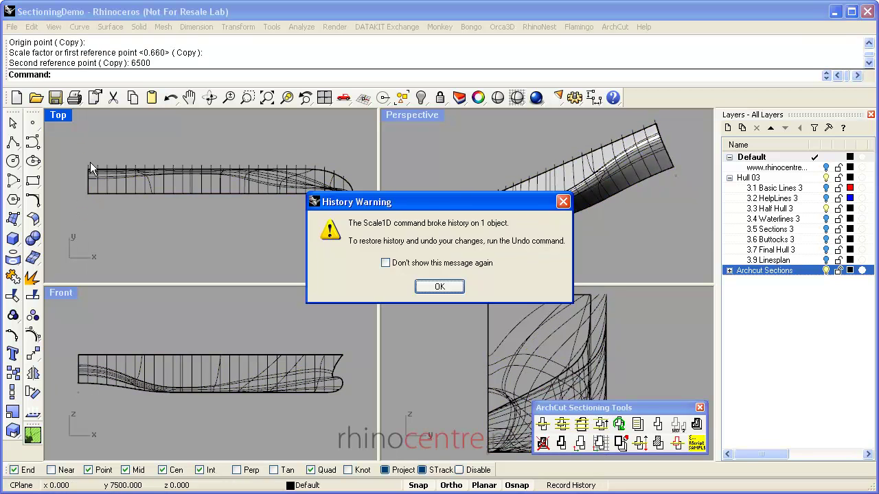
pyautogui.click(445, 286)
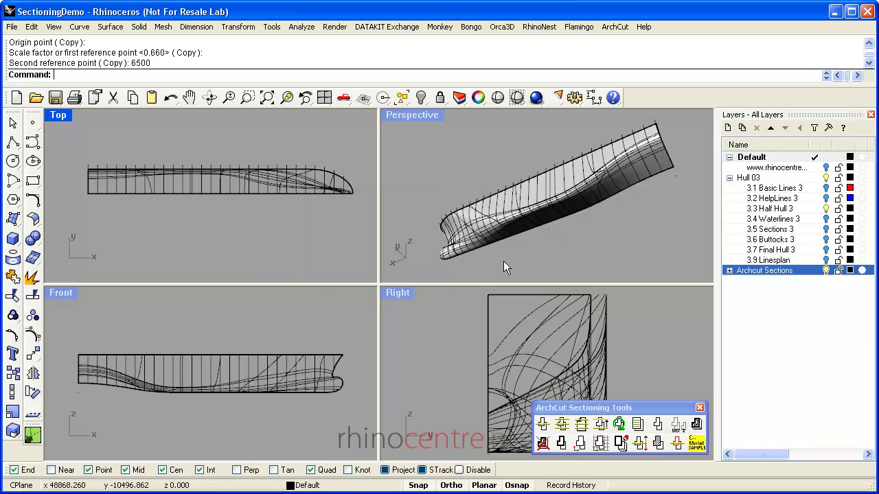
# Update the ArchCut sections to the narrowed hull and inspect the section curves in an enlarged perspective view
pyautogui.moveTo(597, 226); pyautogui.dragTo(553, 236, button='right')
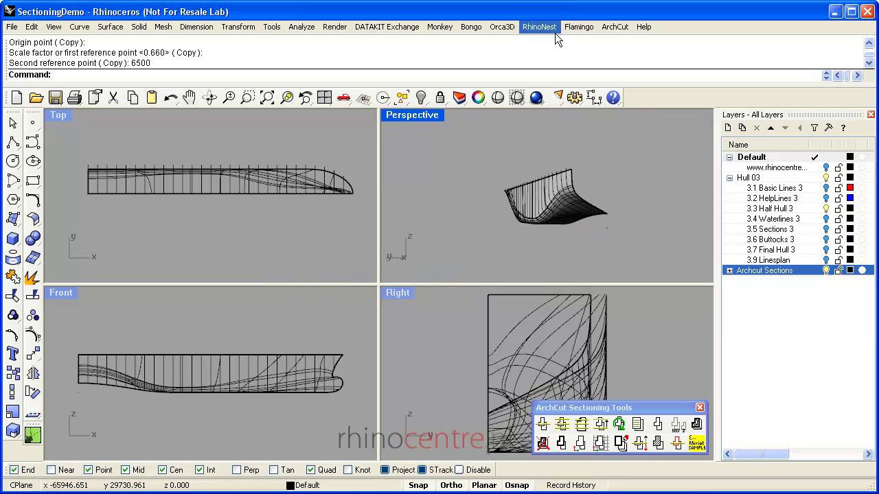
pyautogui.doubleClick(425, 113)
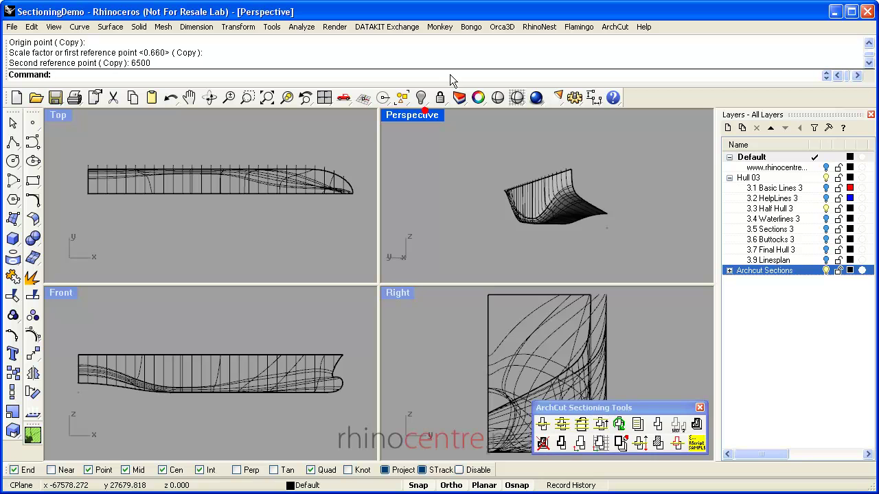
pyautogui.moveTo(467, 190); pyautogui.dragTo(329, 209, button='right')
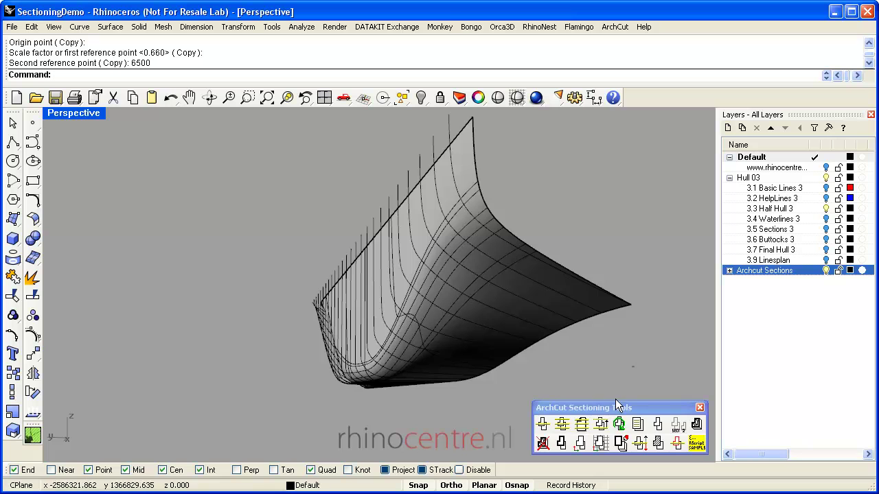
pyautogui.click(619, 425)
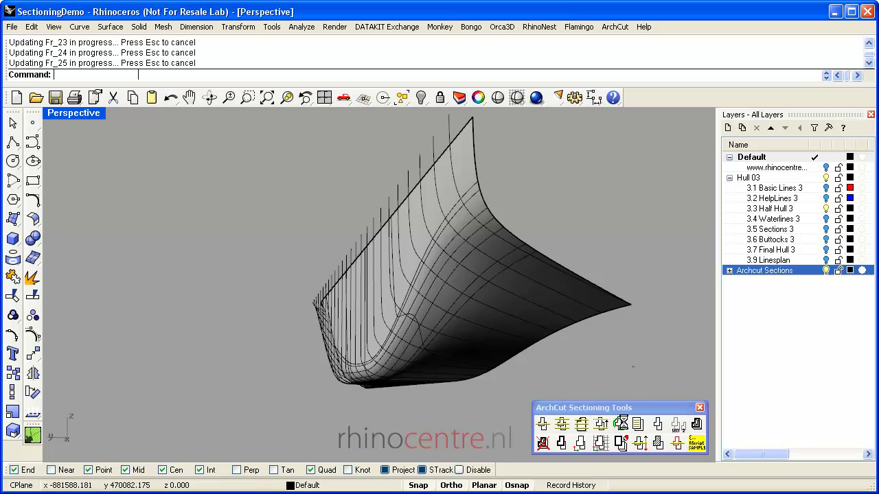
pyautogui.moveTo(419, 356); pyautogui.dragTo(338, 316, button='right')
pyautogui.doubleClick(78, 113)
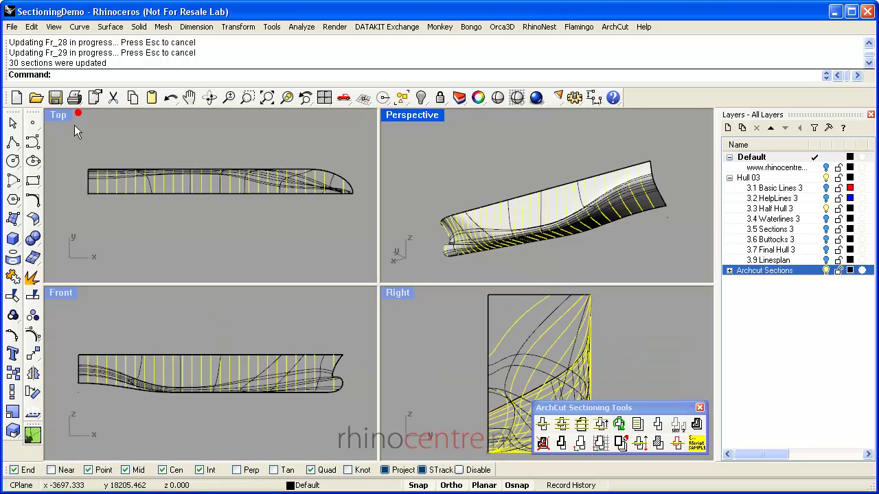
# Create a horizontal nested layout of all ArchCut sections at 7500 spacing, based above the hull's stern in the top view
pyautogui.moveTo(86, 125); pyautogui.dragTo(81, 152, button='right')
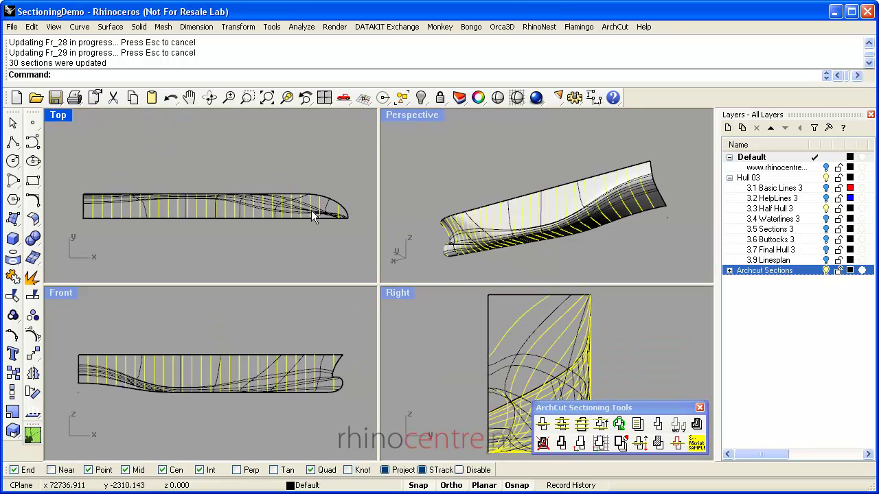
pyautogui.click(678, 426)
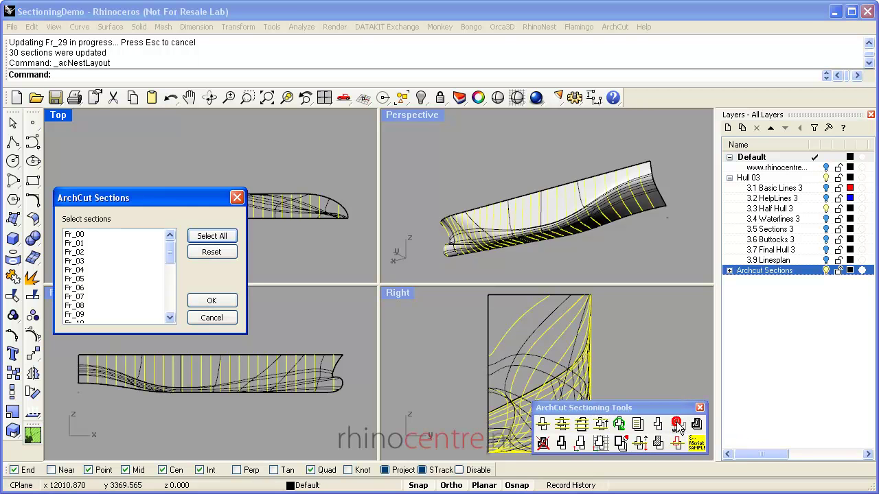
pyautogui.click(206, 236)
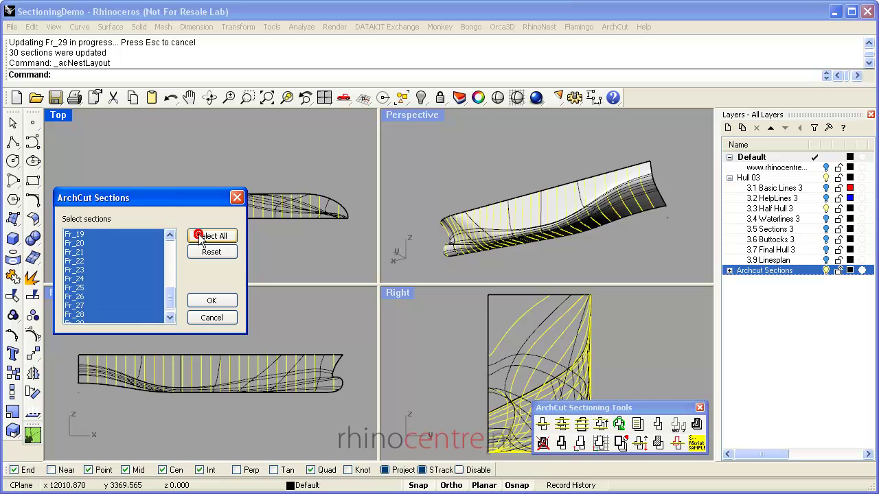
pyautogui.click(211, 302)
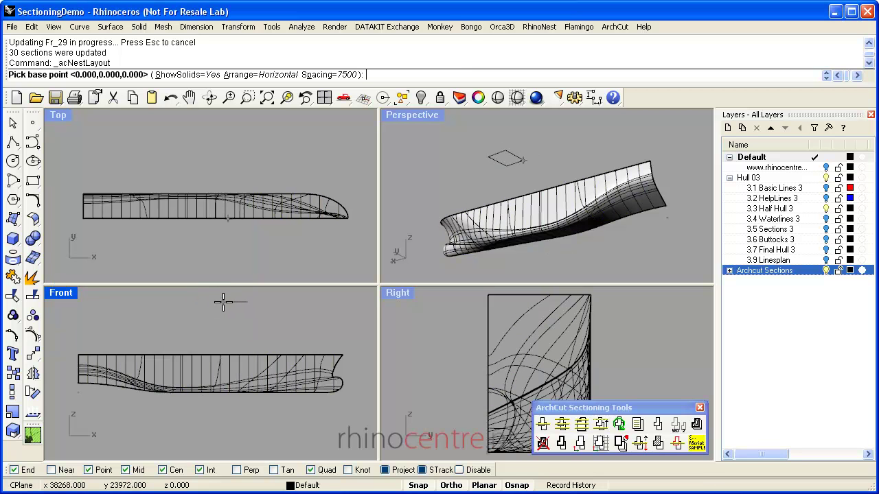
pyautogui.click(61, 165)
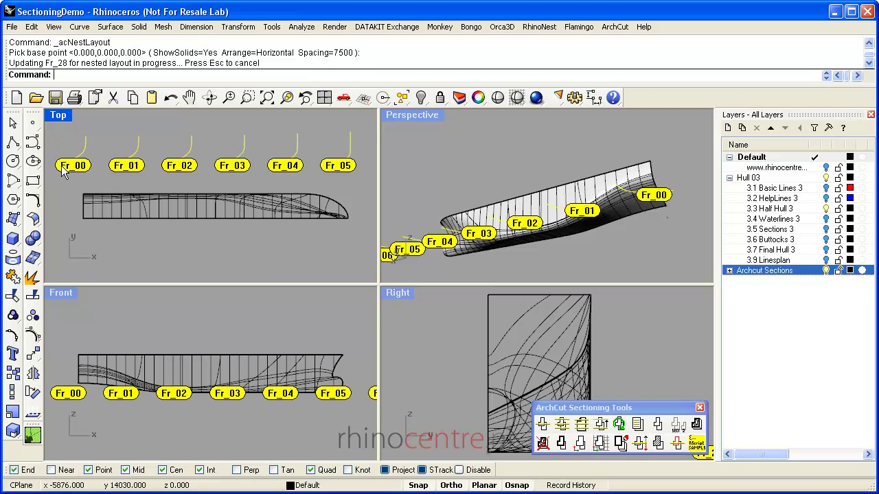
# Examine the row of labelled frame sections in the enlarged top view, from Fr_00 to the foremost frames
pyautogui.doubleClick(58, 115)
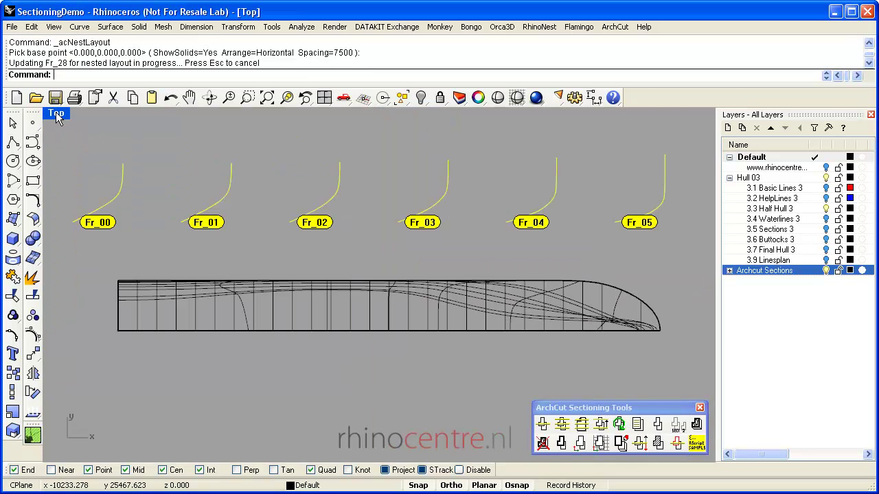
pyautogui.scroll(-2, 283, 263)
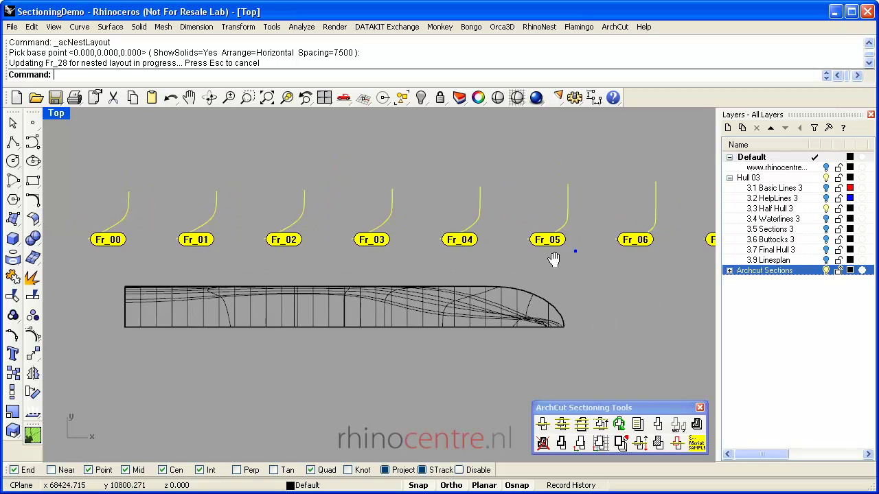
pyautogui.scroll(2, 462, 257)
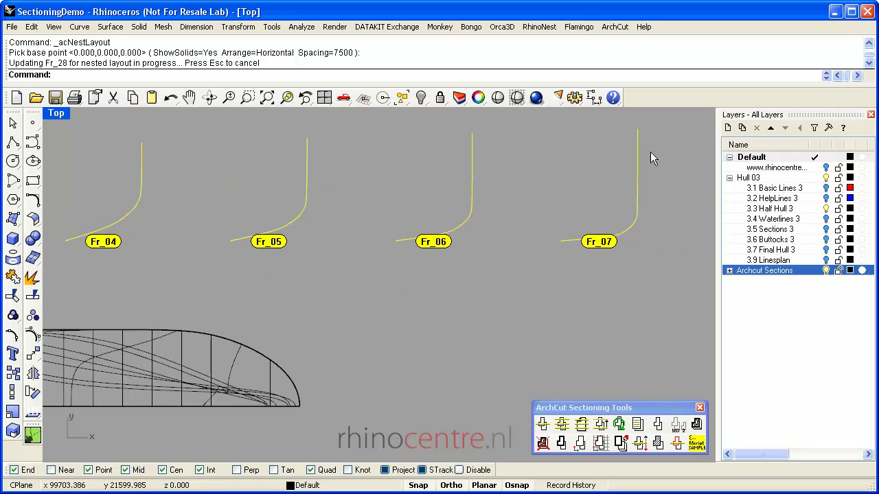
pyautogui.moveTo(648, 212); pyautogui.dragTo(254, 294, button='right')
pyautogui.scroll(-2, 251, 288)
pyautogui.scroll(-3, 288, 292)
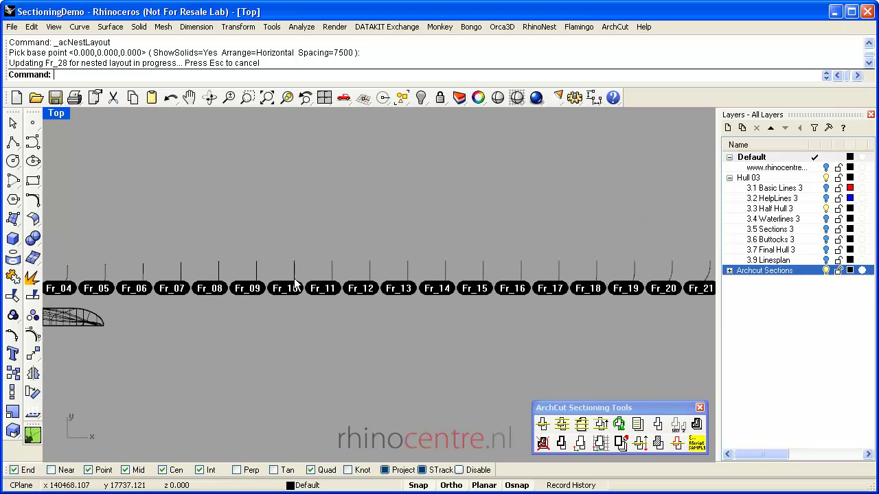
pyautogui.scroll(3, 600, 284)
pyautogui.scroll(1, 653, 278)
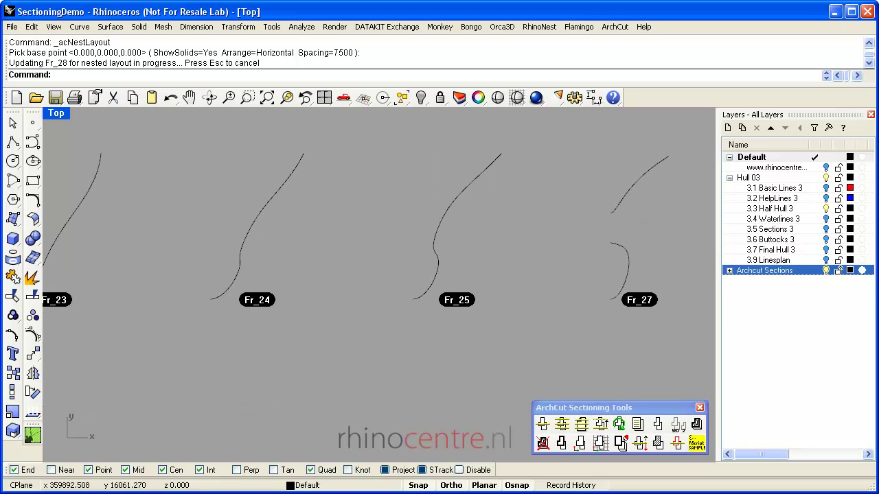
pyautogui.scroll(-4, 644, 270)
# Enable the Near snap and draw an L-shaped polyline inside frame Fr_00, joining its upper side to its lower curve
pyautogui.scroll(5, 281, 275)
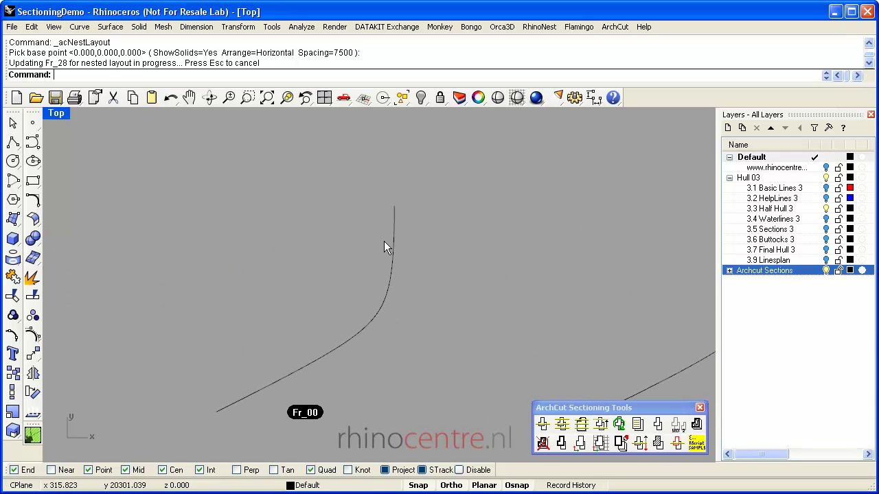
pyautogui.click(13, 142)
pyautogui.click(51, 470)
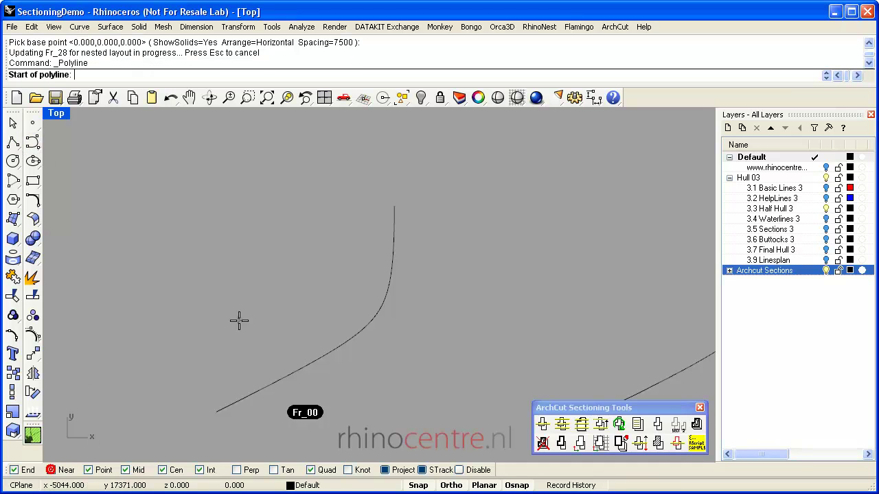
pyautogui.click(393, 253)
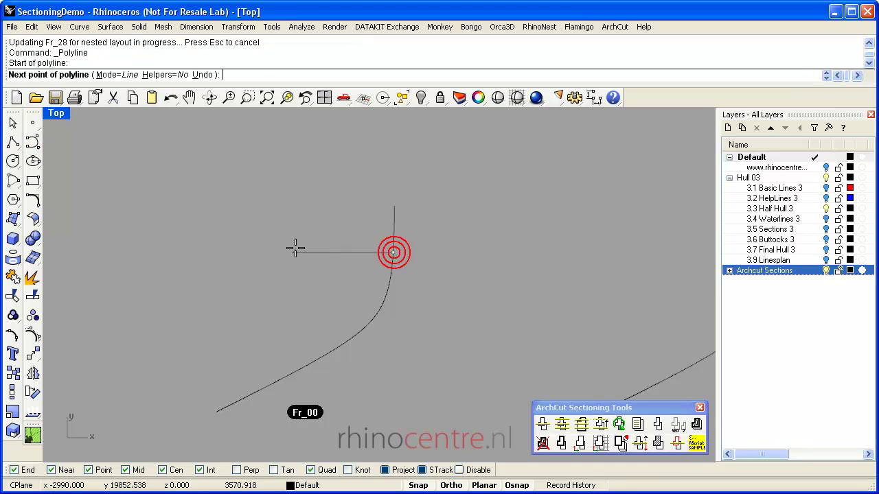
pyautogui.click(285, 253)
pyautogui.click(273, 381)
pyautogui.press('Return')
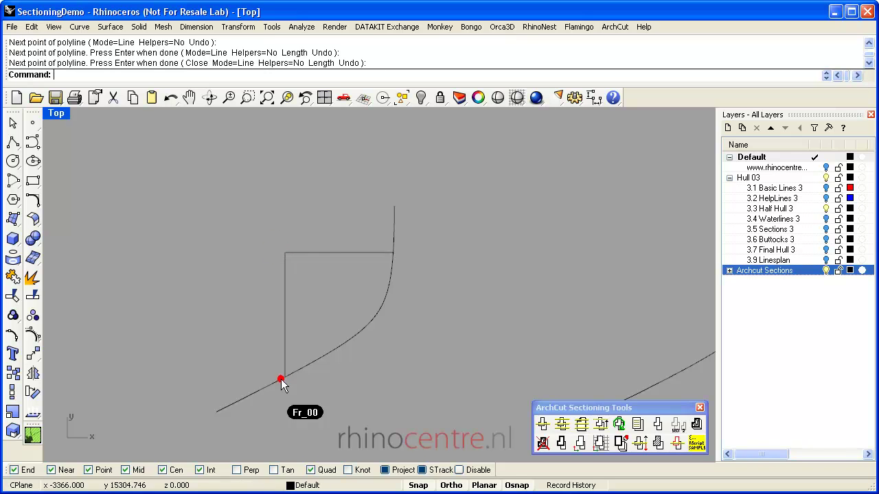
# Scale the half hull's breadth to 7500 with Scale 1-D from the stern centreline corner and update the ArchCut sections
pyautogui.scroll(-5, 268, 289)
pyautogui.scroll(-4, 247, 274)
pyautogui.scroll(7, 266, 354)
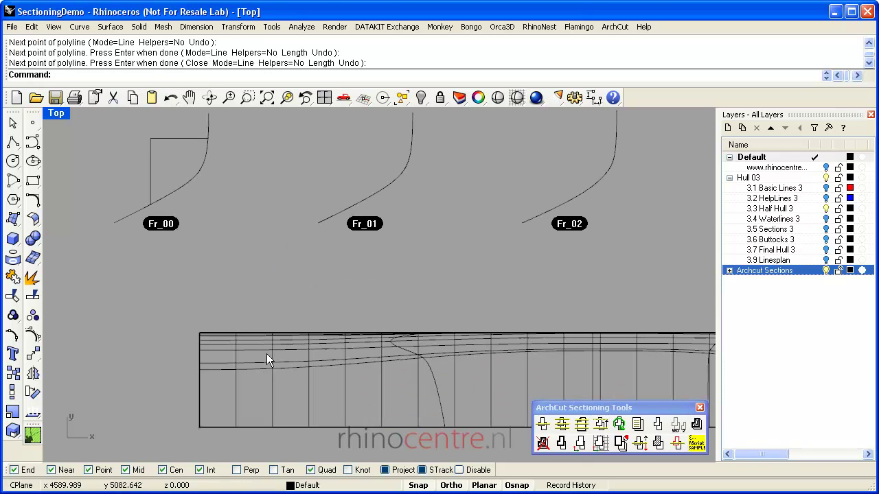
pyautogui.click(198, 350)
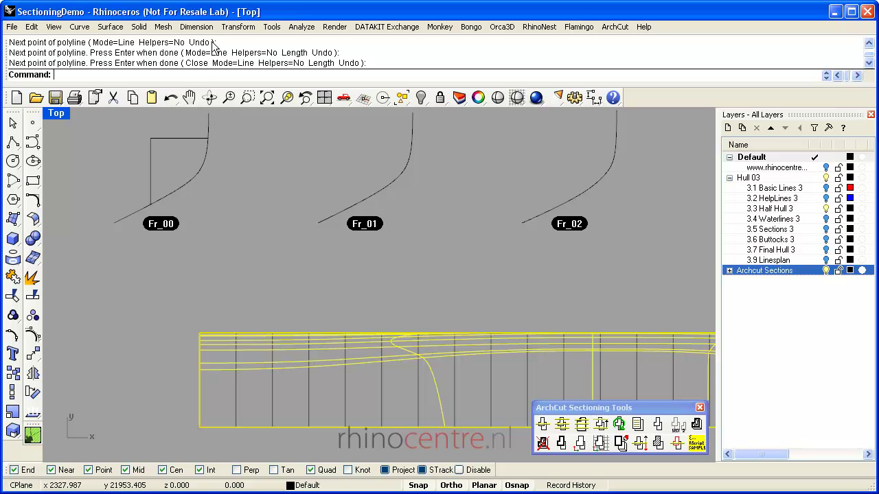
pyautogui.click(237, 26)
pyautogui.moveTo(237, 154)
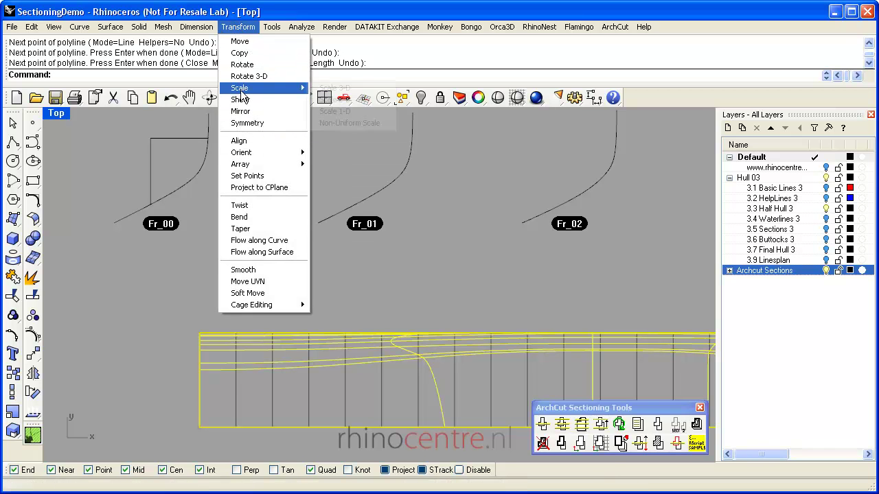
pyautogui.moveTo(295, 88)
pyautogui.click(330, 100)
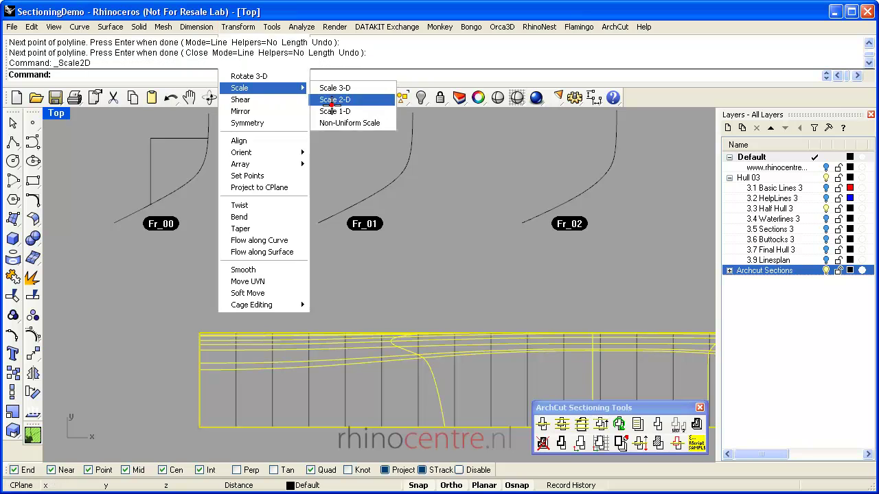
pyautogui.click(233, 27)
pyautogui.moveTo(295, 87)
pyautogui.click(338, 112)
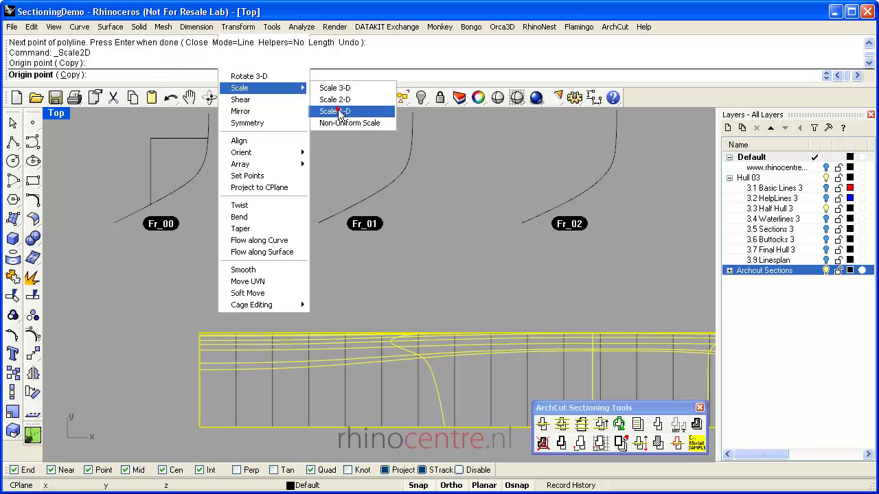
pyautogui.click(199, 427)
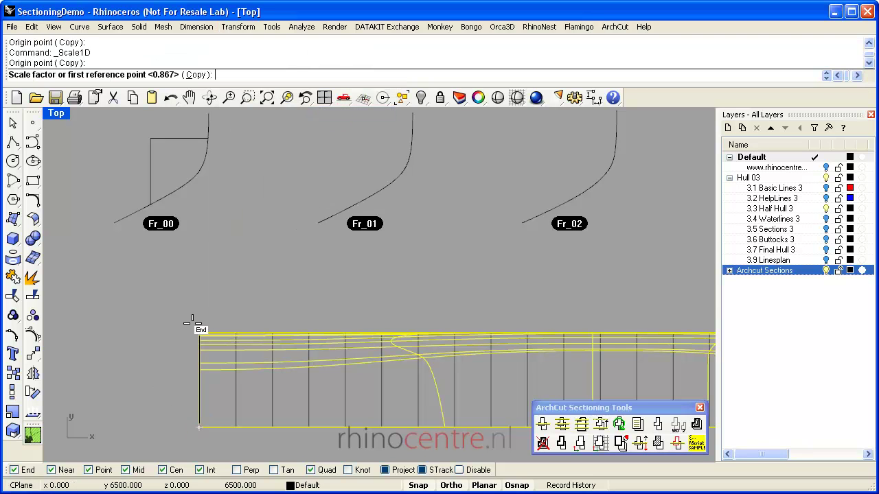
pyautogui.click(195, 329)
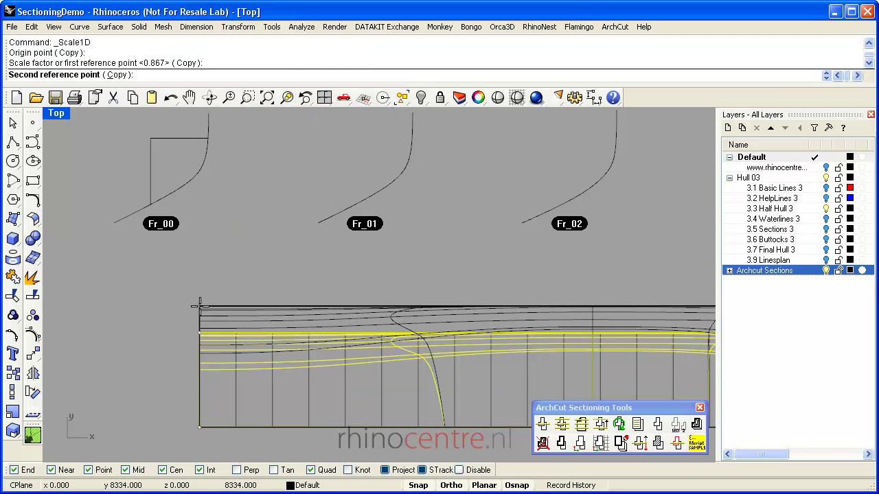
pyautogui.write('7500')
pyautogui.press('Return')
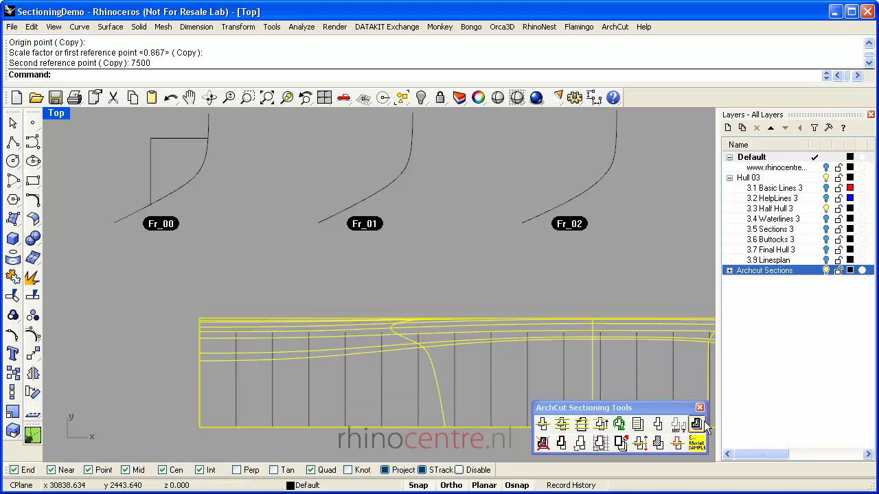
pyautogui.click(619, 424)
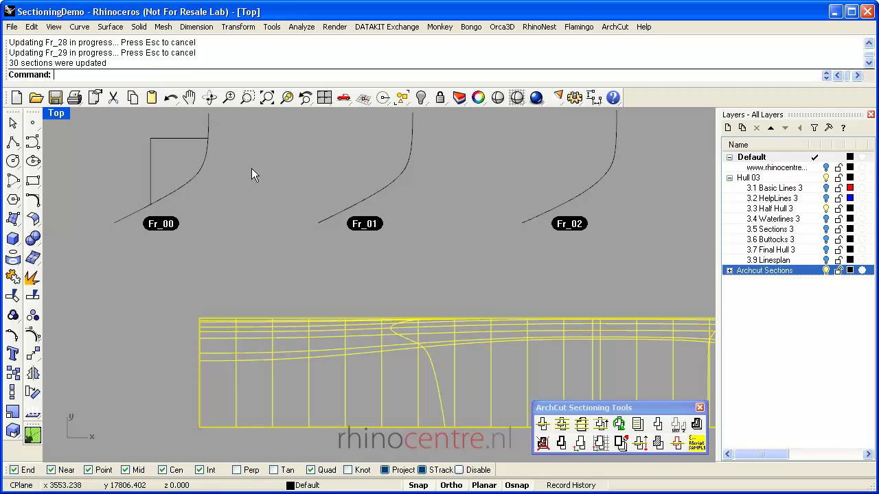
# Create a second horizontal nested layout of all ArchCut sections at 7500 spacing, based beside the lower end of the existing Fr_00 frame
pyautogui.scroll(5, 236, 144)
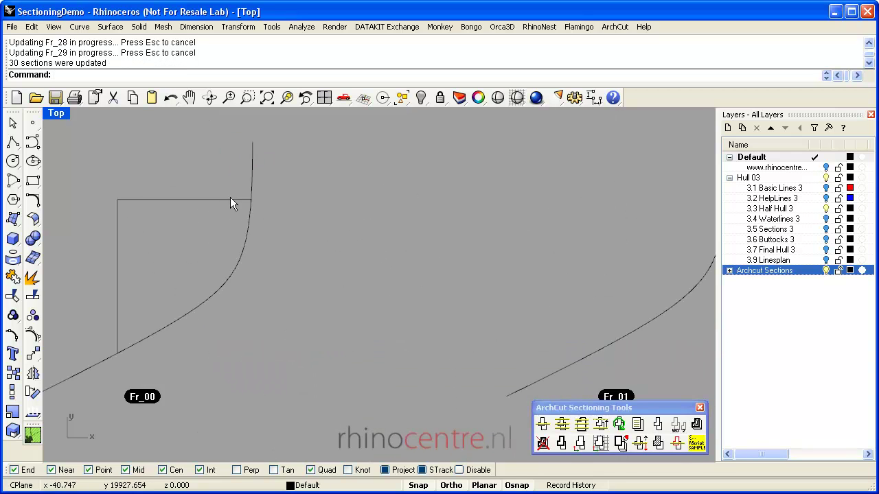
pyautogui.click(230, 199)
pyautogui.scroll(-4, 250, 217)
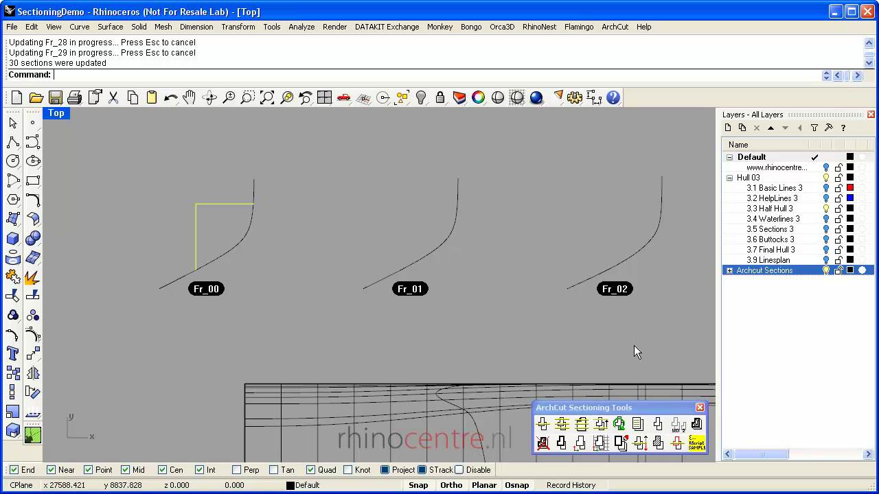
pyautogui.click(678, 426)
pyautogui.click(212, 236)
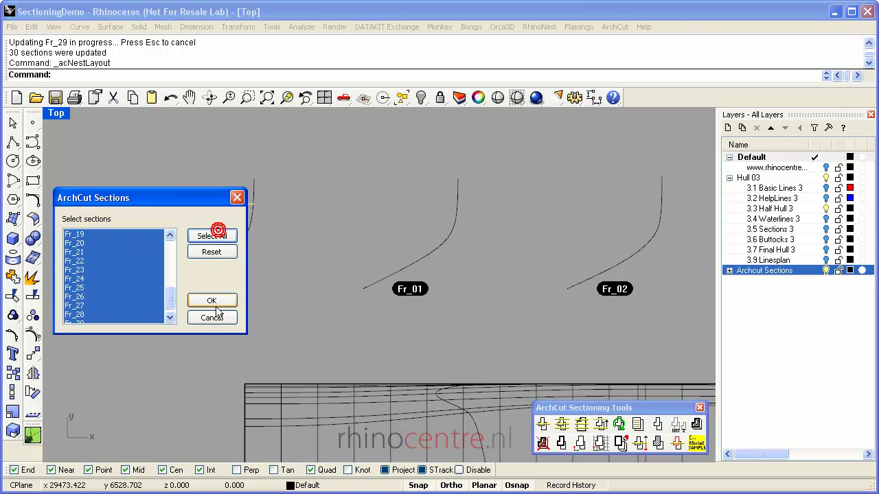
pyautogui.click(212, 301)
pyautogui.scroll(-3, 308, 261)
pyautogui.scroll(4, 231, 250)
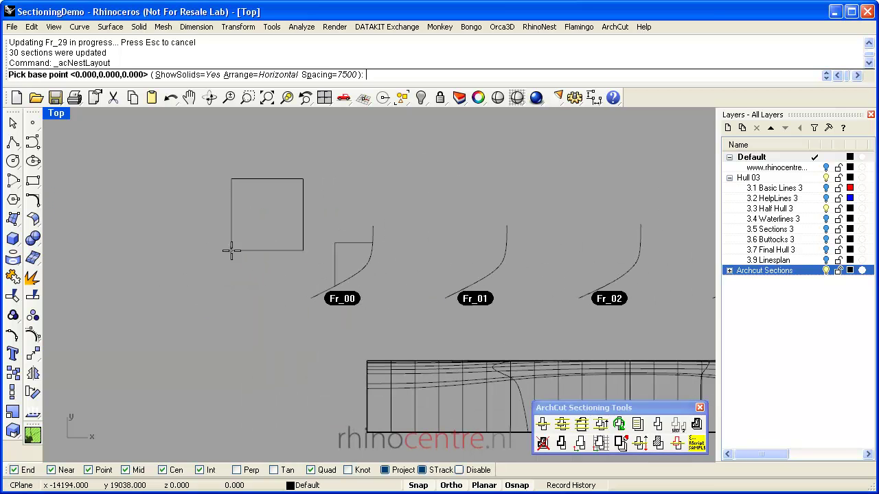
pyautogui.click(304, 298)
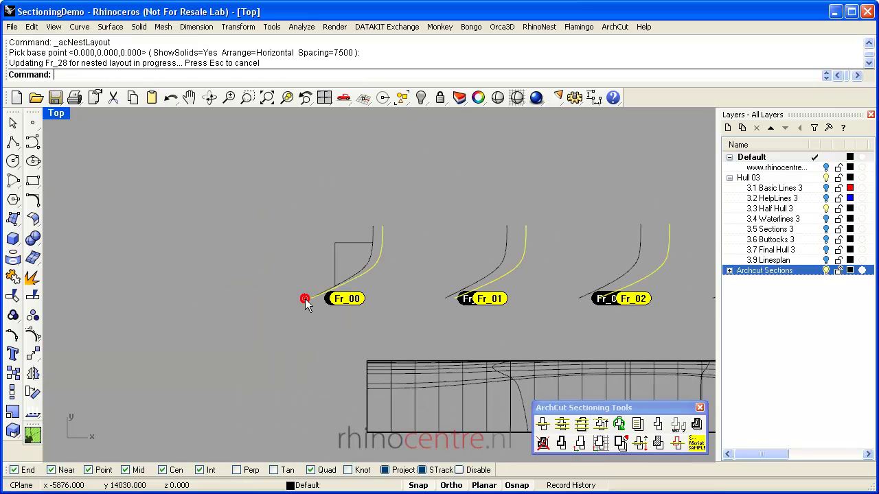
# Compare the old and new Fr_00 section curves by selecting each in turn, and check the overlapping rows of nested frames
pyautogui.scroll(3, 241, 288)
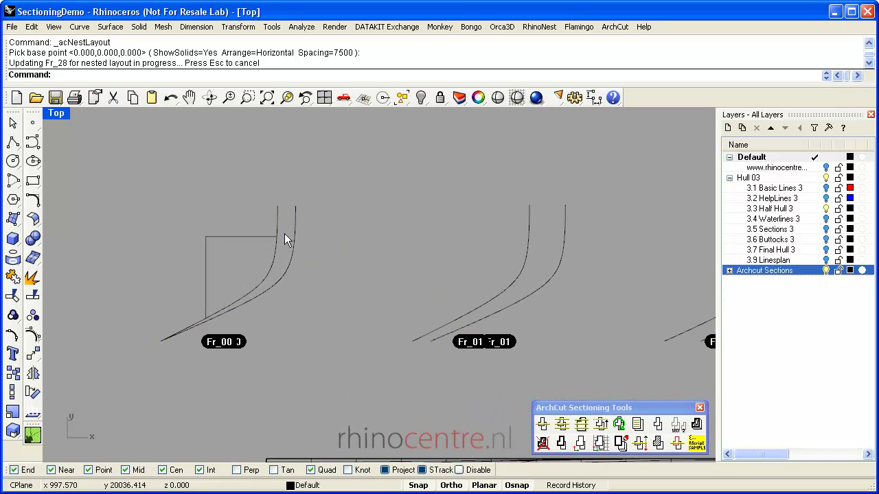
pyautogui.click(296, 213)
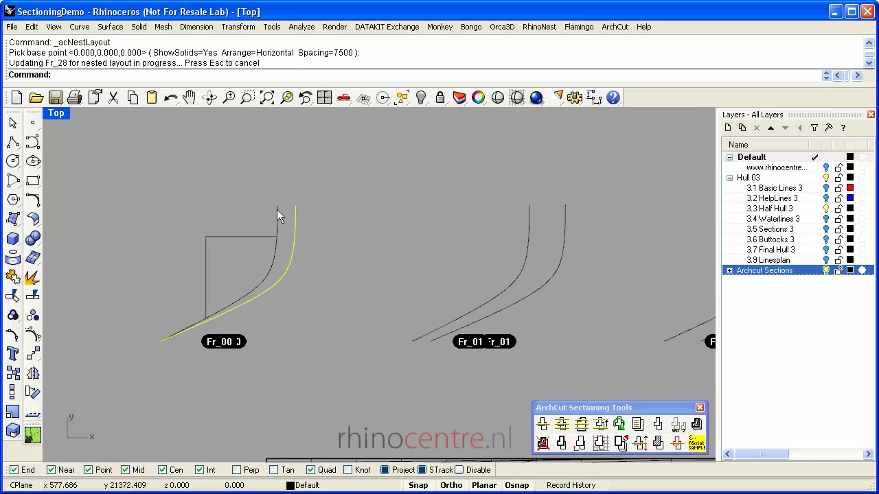
pyautogui.click(278, 213)
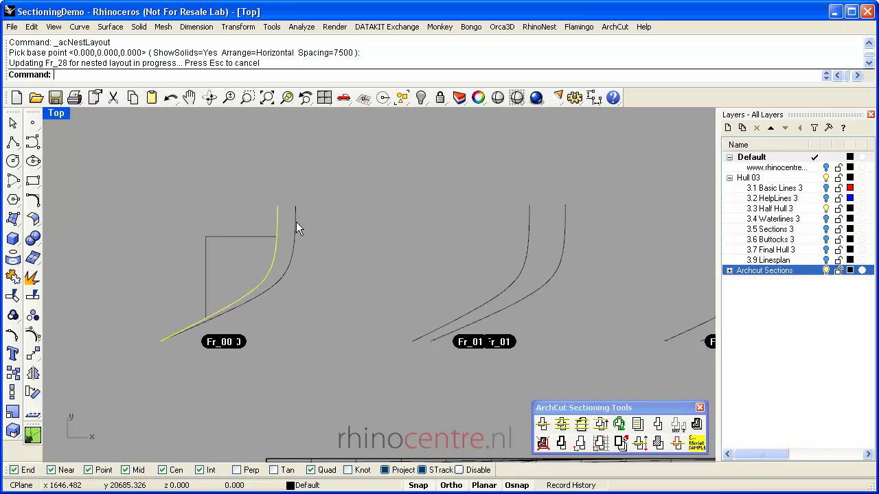
pyautogui.click(296, 222)
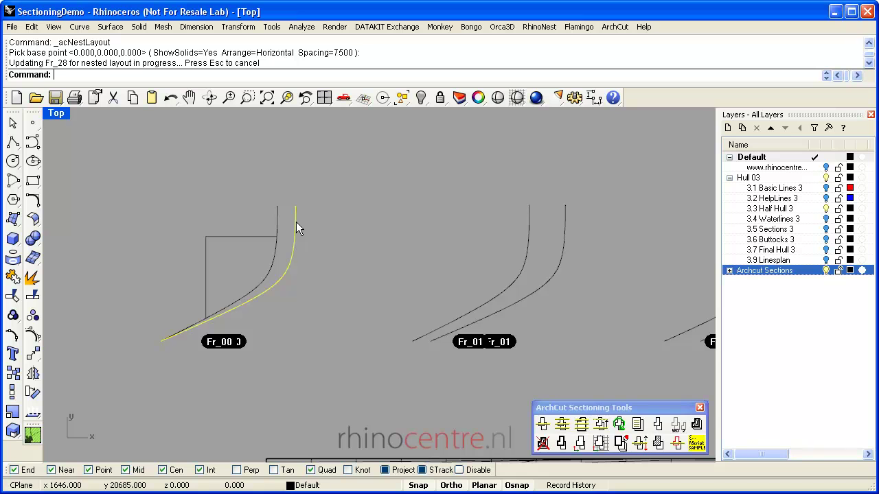
pyautogui.scroll(-6, 296, 222)
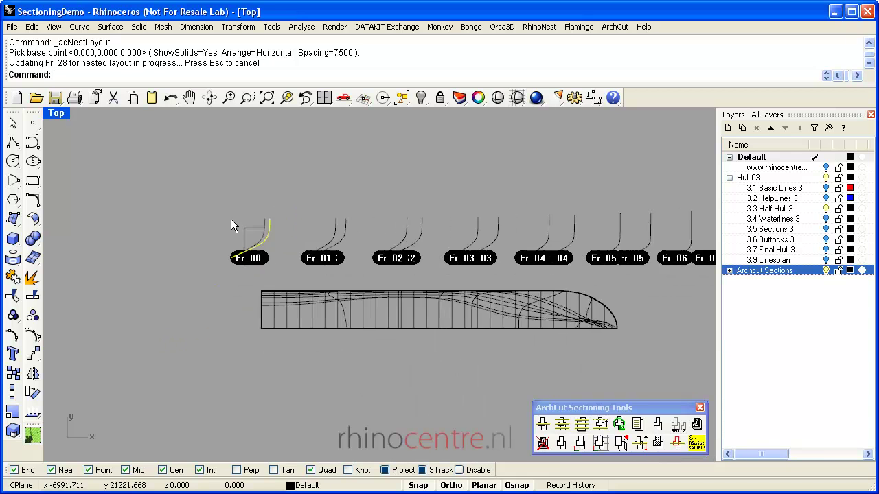
pyautogui.moveTo(382, 216); pyautogui.dragTo(374, 262, button='right')
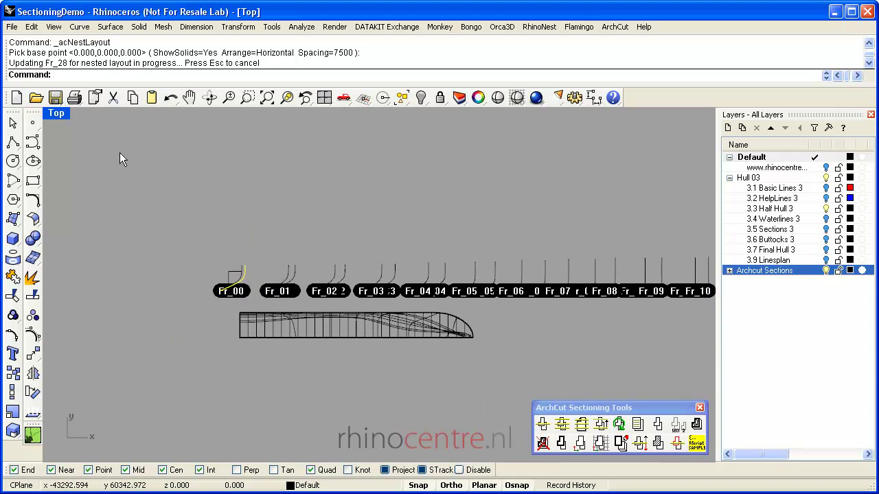
# Hide the Archcut Sections layer and maximize the Perspective view on the half hull with its nested frames
pyautogui.doubleClick(55, 115)
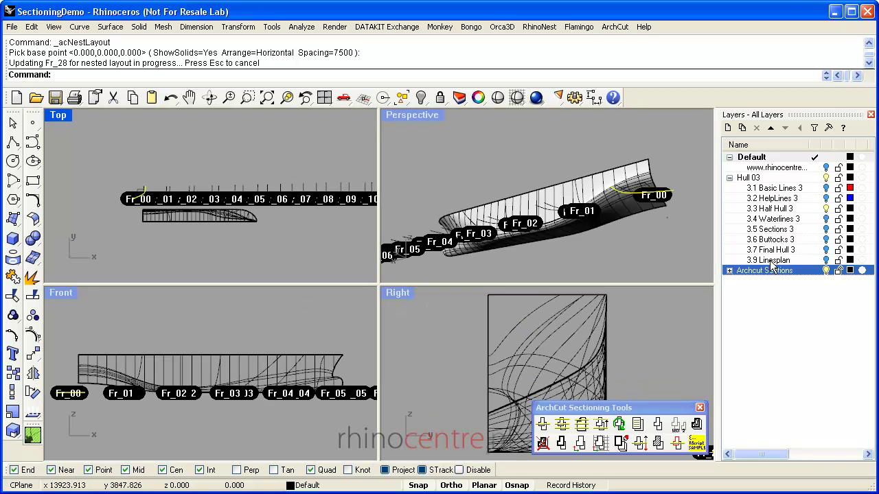
pyautogui.click(826, 270)
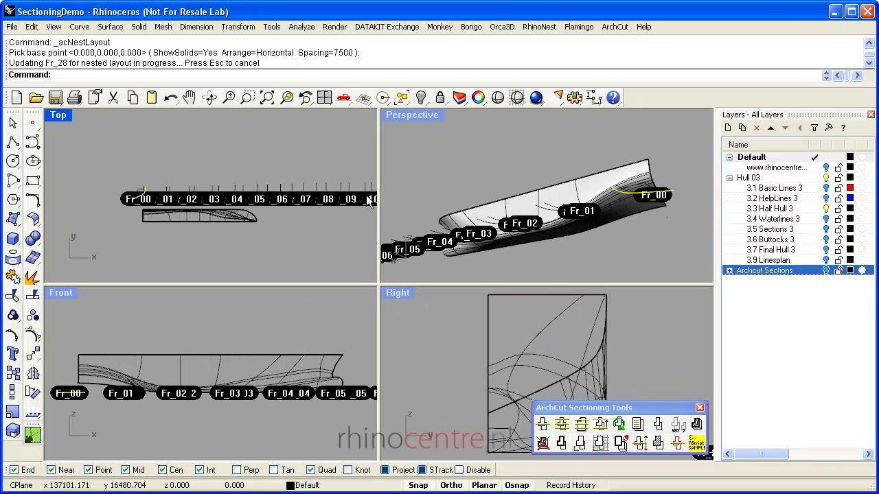
pyautogui.moveTo(456, 191); pyautogui.dragTo(557, 125, button='right')
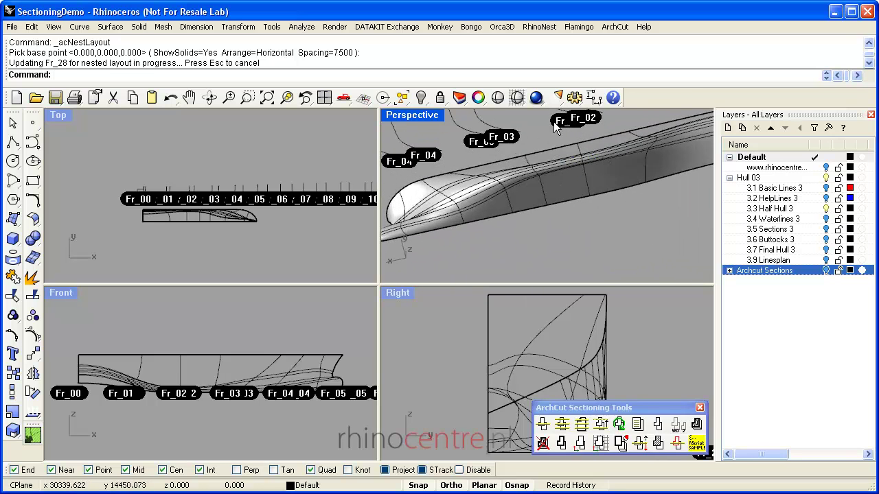
pyautogui.doubleClick(405, 115)
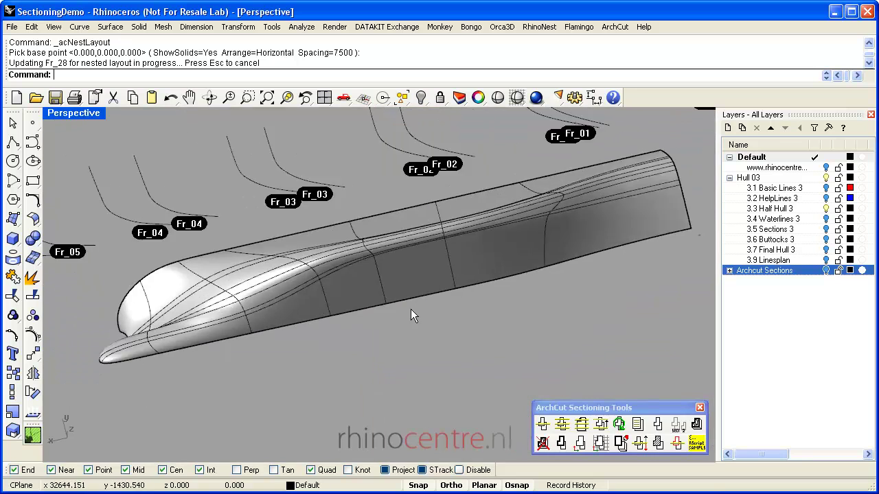
pyautogui.scroll(-3, 411, 309)
pyautogui.scroll(1, 426, 263)
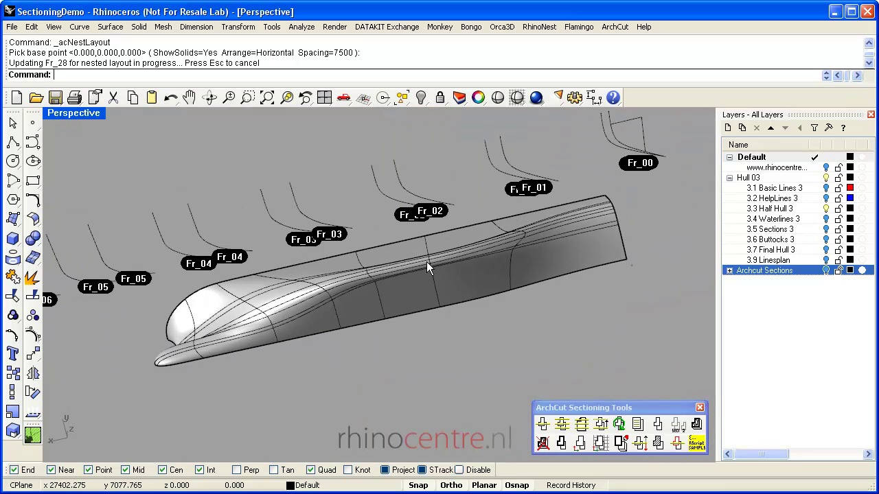